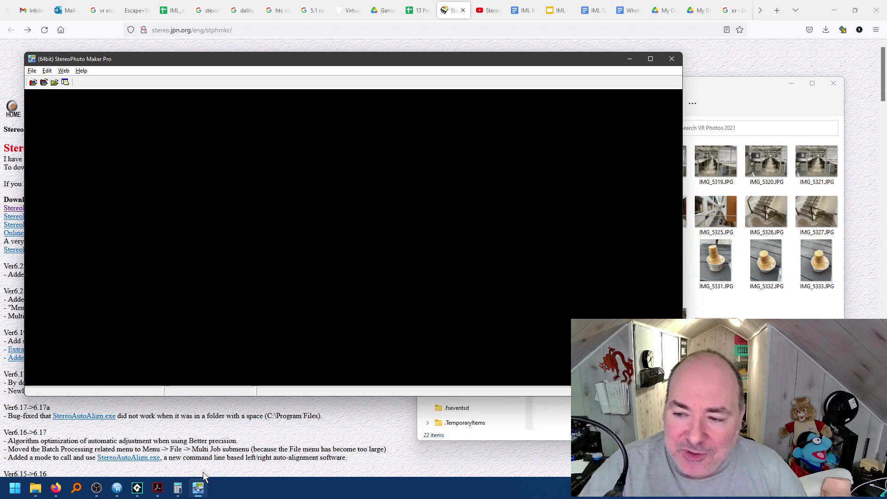
- Maximize StereoPhoto Maker and drag IMG_5326 and IMG_5327 from Explorer into it as a left/right pair
click(769, 221)
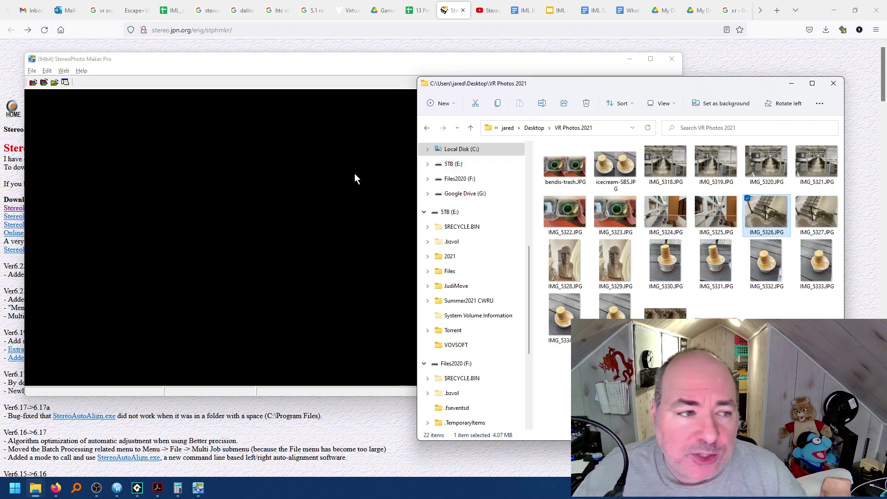
click(277, 176)
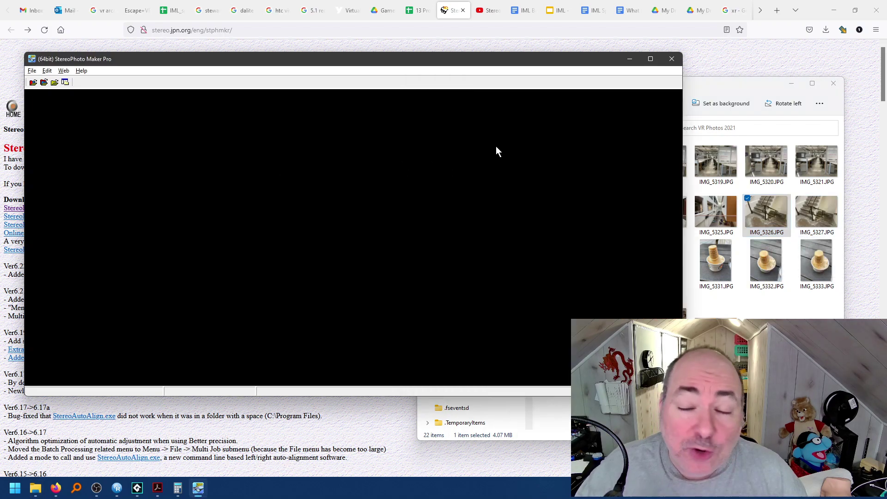
click(650, 60)
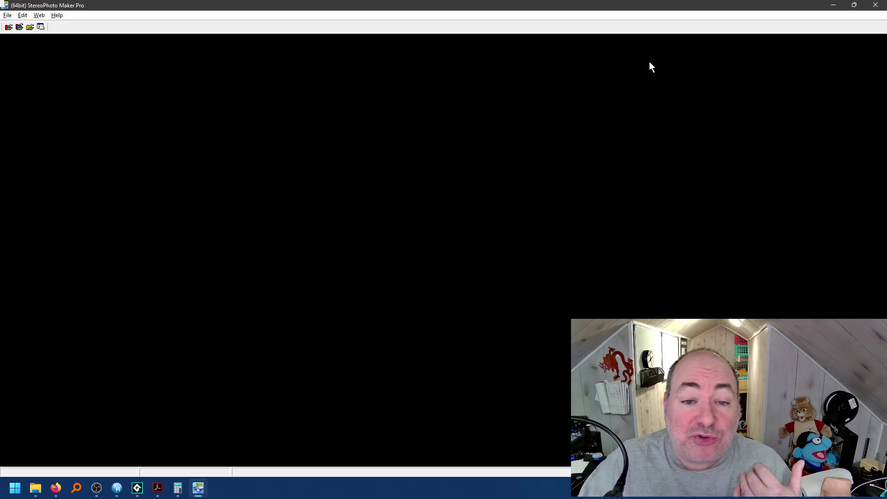
key(alt+Tab)
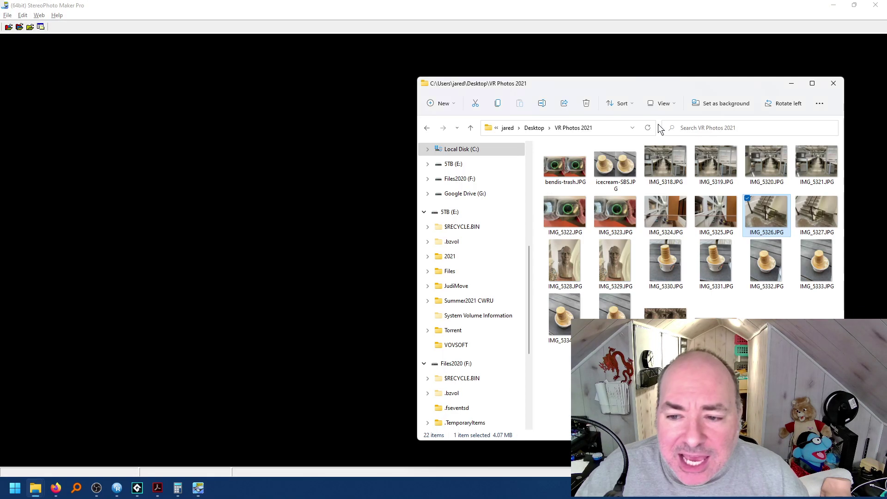
ctrl+click(803, 212)
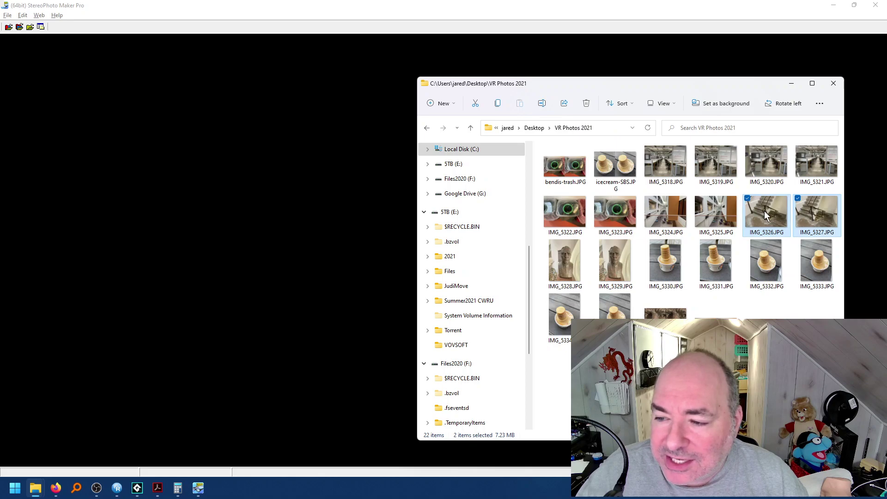
drag(765, 210, 310, 155)
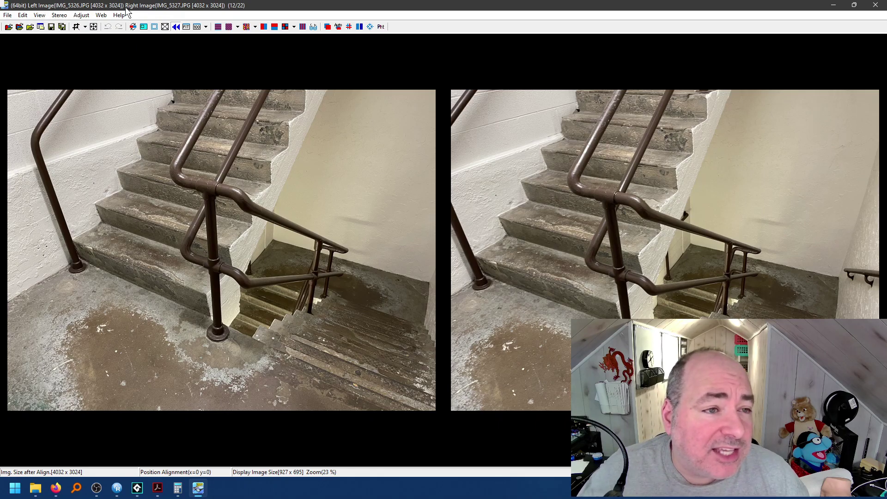
click(7, 15)
mouse_move(23, 14)
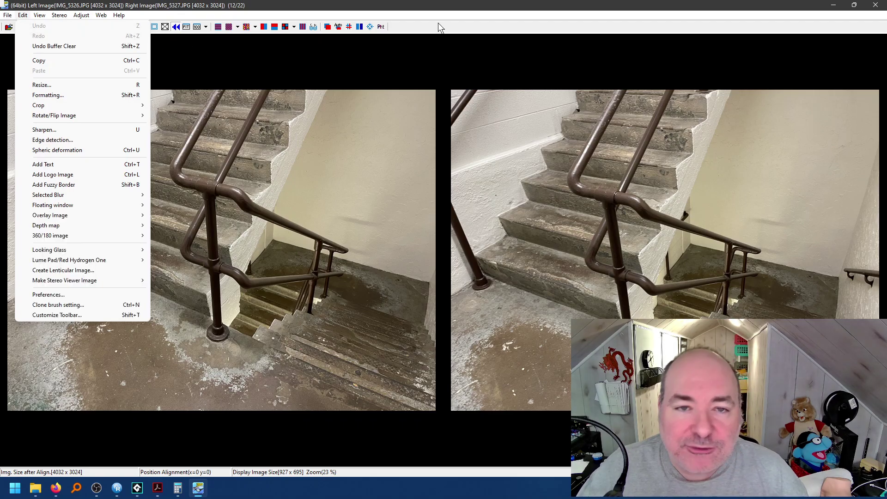
click(454, 54)
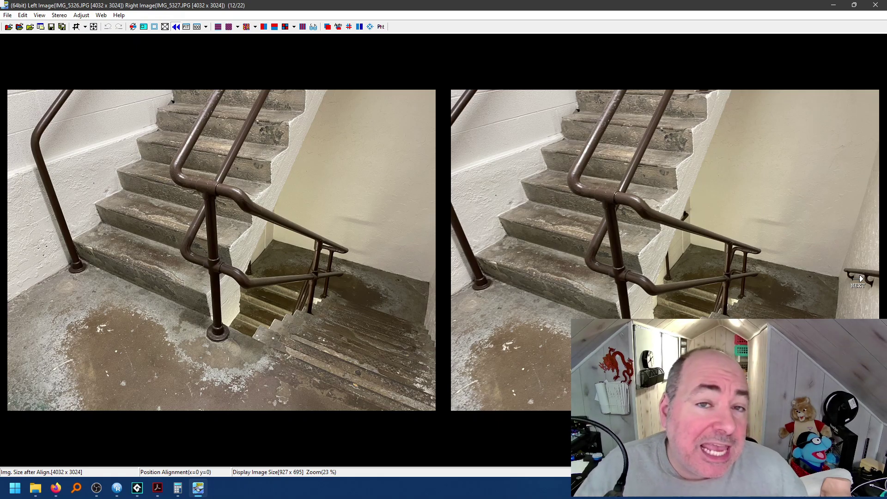
key(x)
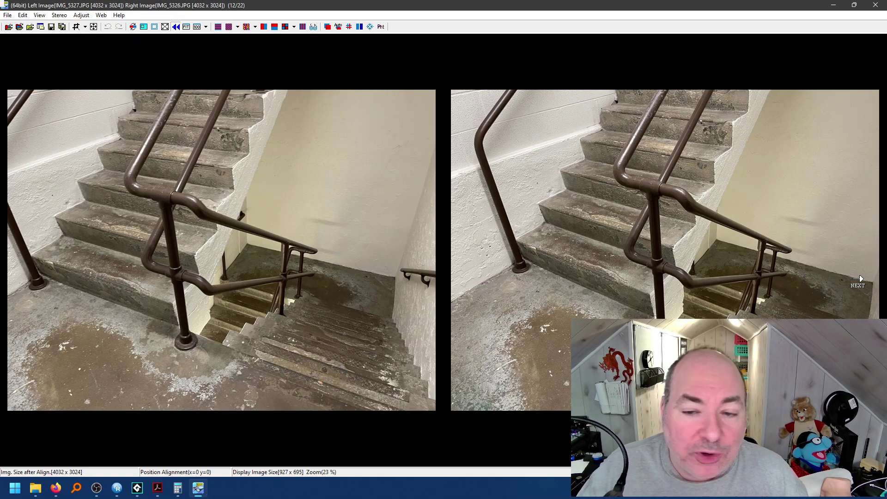
key(x)
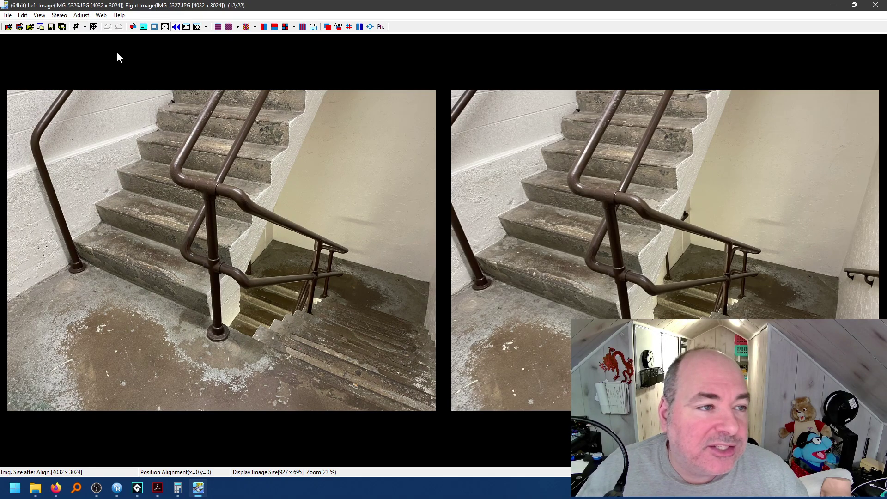
click(39, 15)
mouse_move(25, 17)
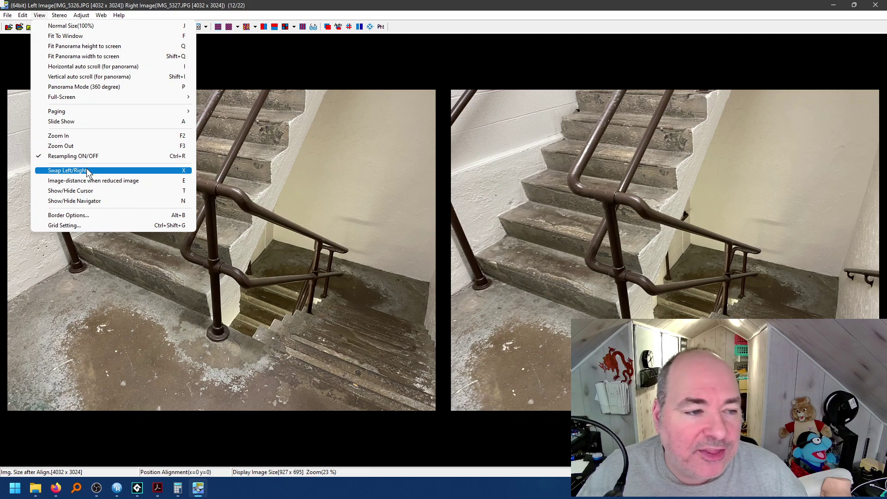
click(374, 8)
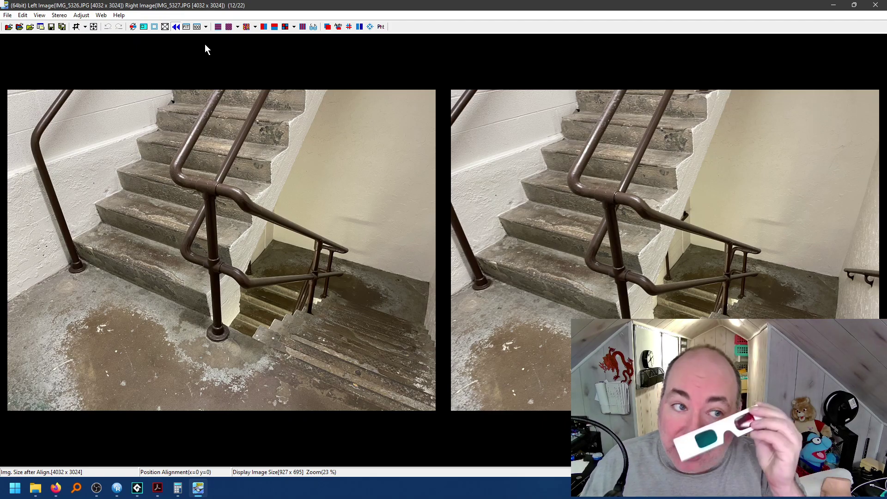
- Switch the stereo display to Gray Anaglyph, red/cyan
click(58, 17)
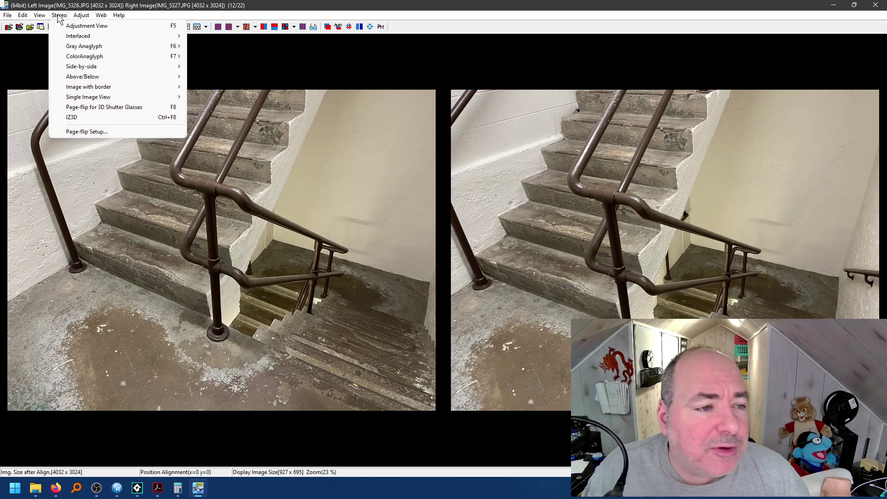
mouse_move(89, 48)
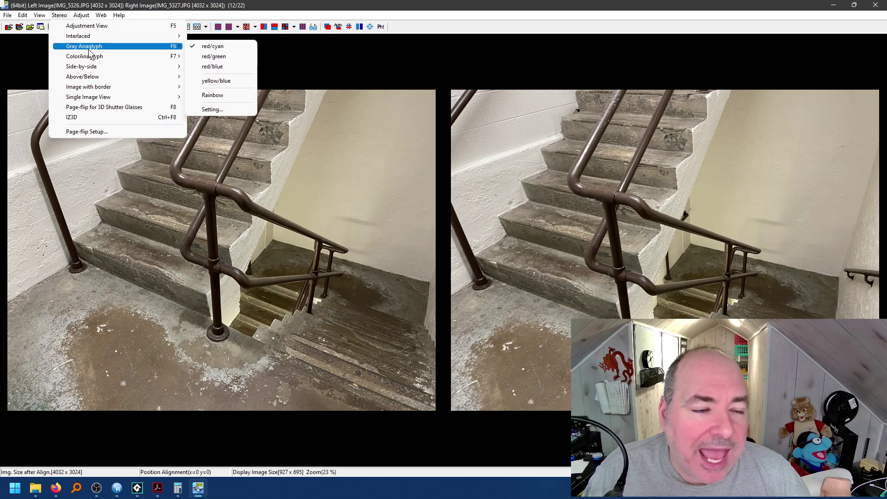
click(212, 46)
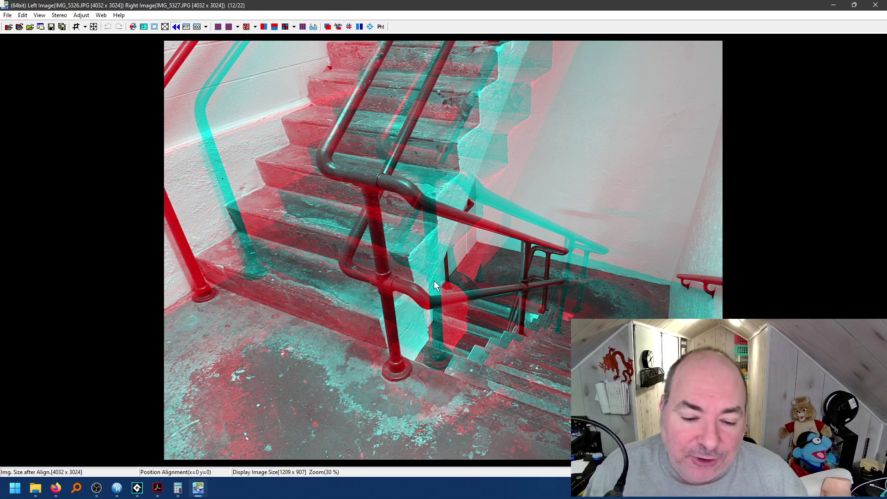
- Shift the views with Alt+A to position alignment x=300, y=84
key(alt+a)
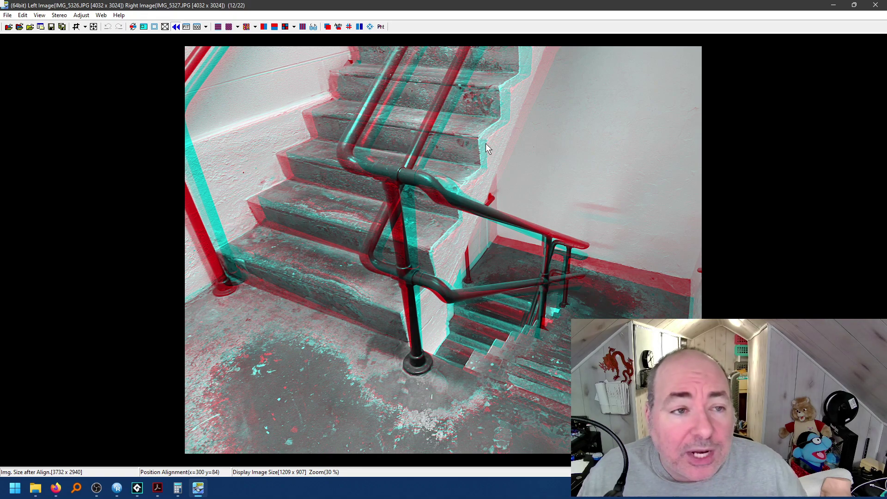
- Run Auto alignment, realigning the anaglyph to x=372 y=60 at 3424 x 2810
click(81, 16)
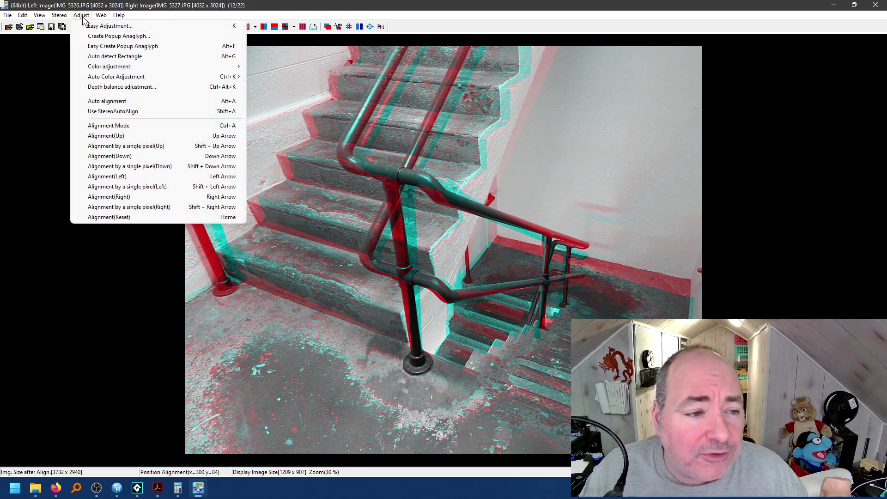
click(105, 101)
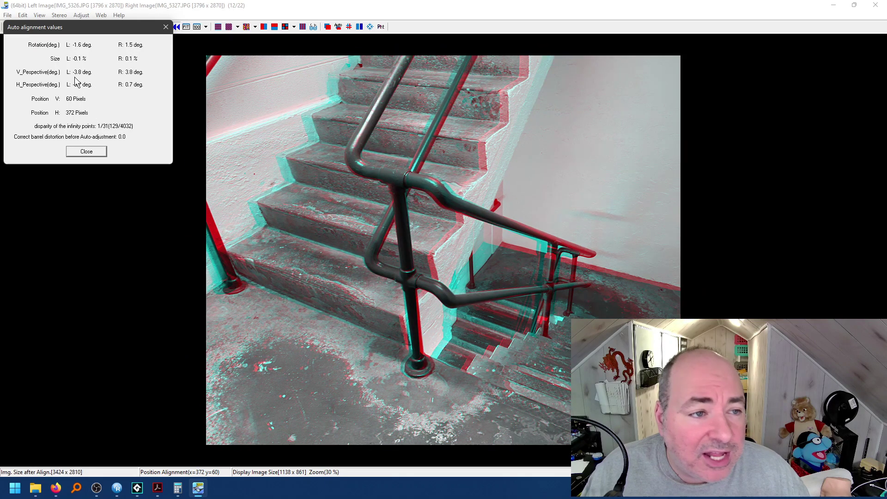
click(87, 151)
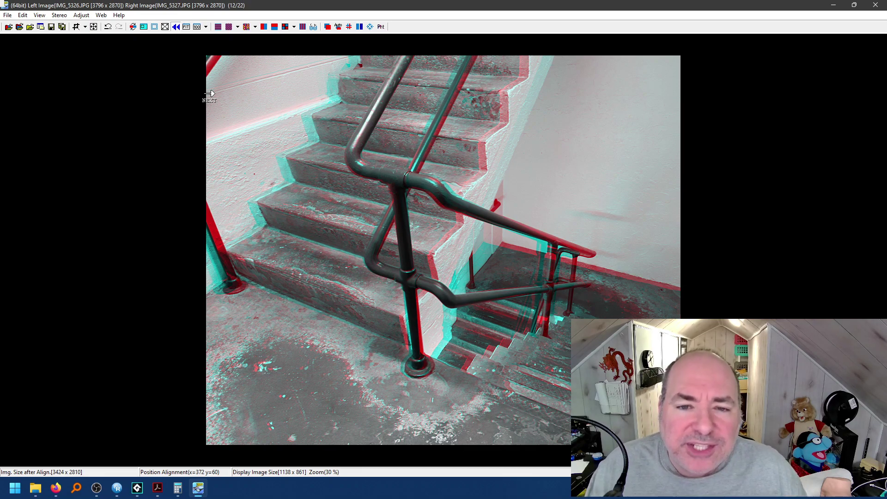
- View the aligned pair as a colour red/cyan anaglyph
click(59, 16)
mouse_move(82, 50)
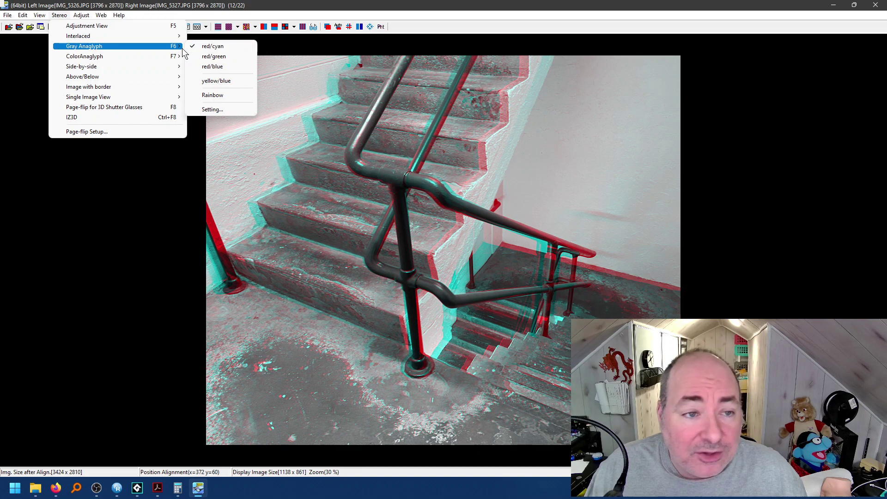
mouse_move(173, 57)
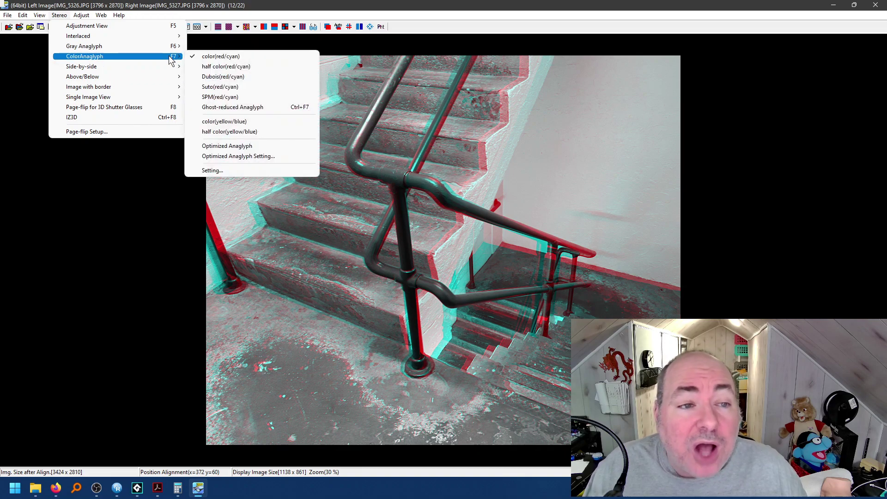
click(203, 57)
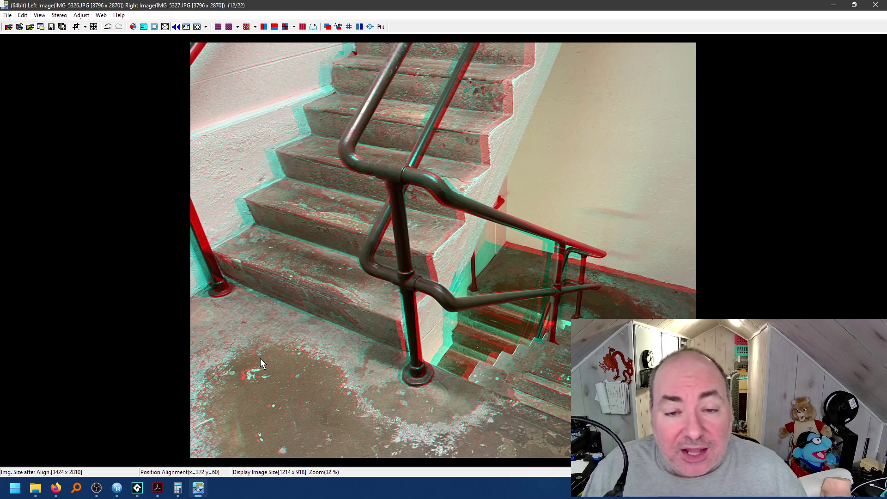
- Return the view to a gray anaglyph
click(62, 16)
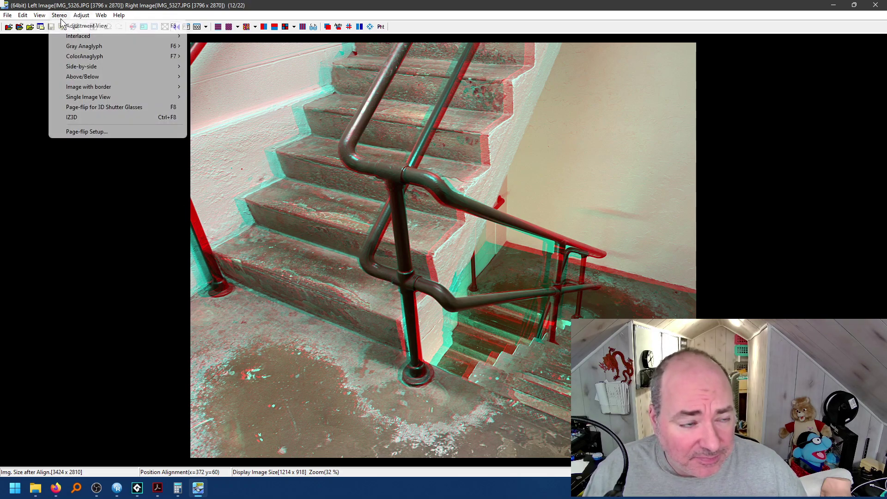
mouse_move(81, 49)
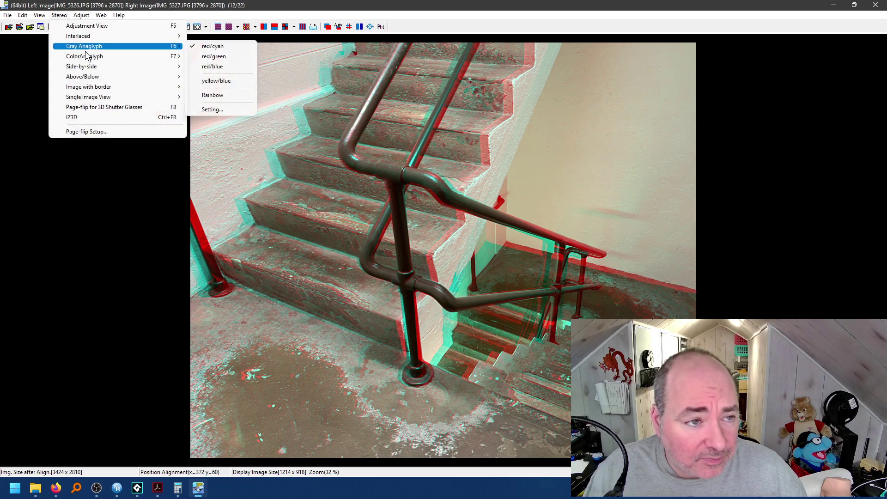
click(211, 56)
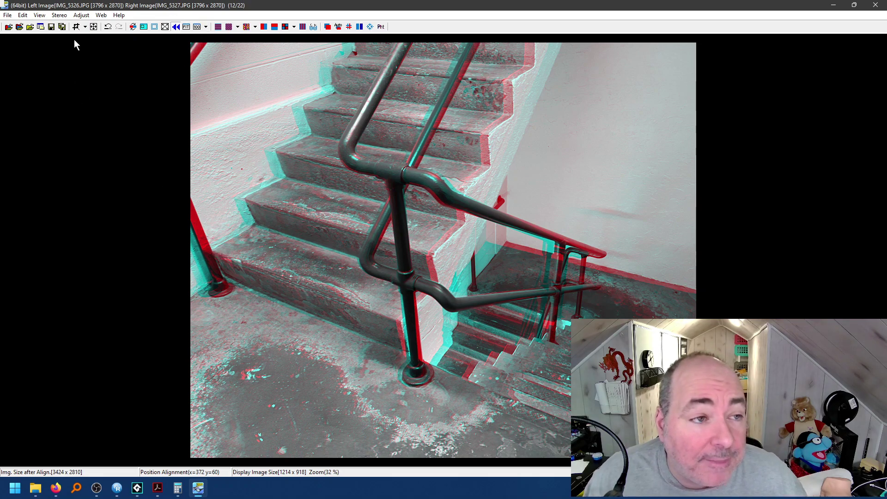
- Review the free cropping settings without changes, then activate the Crop tool over the anaglyph
click(85, 27)
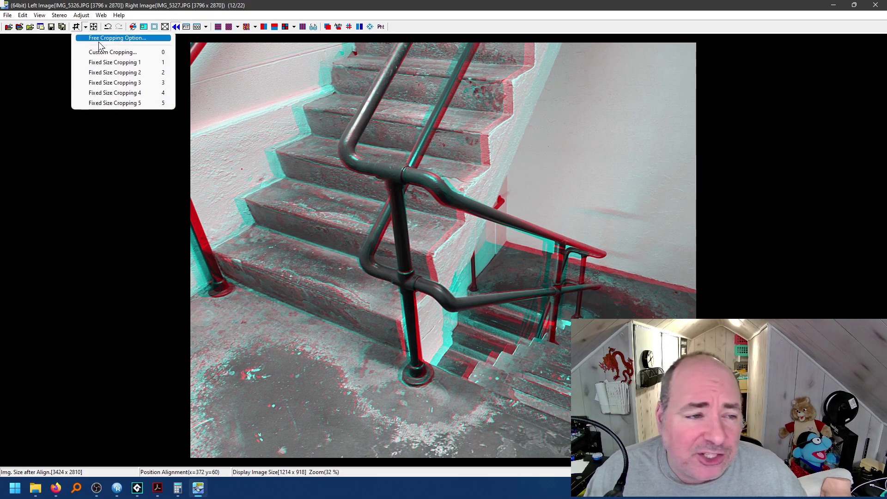
click(116, 38)
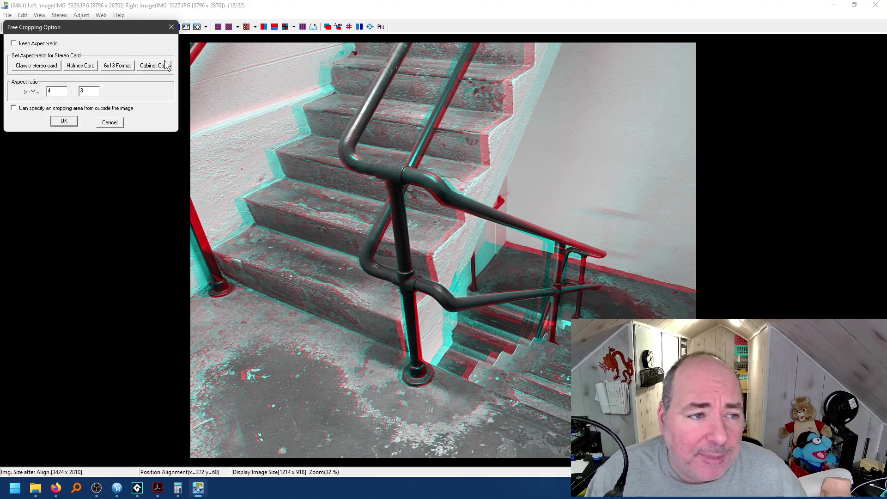
click(110, 122)
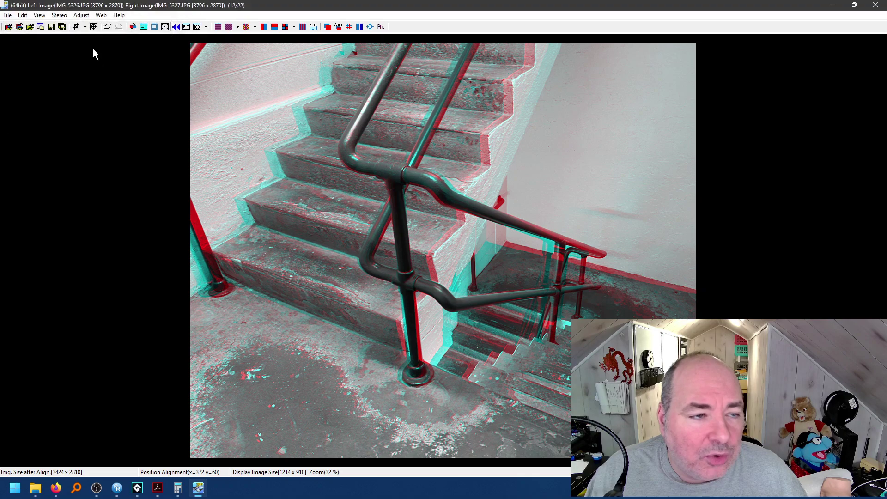
click(76, 26)
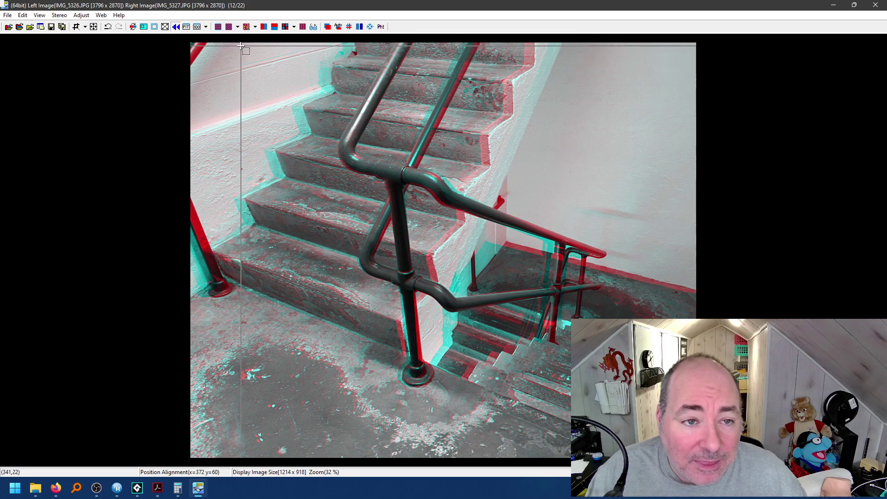
drag(240, 44, 685, 454)
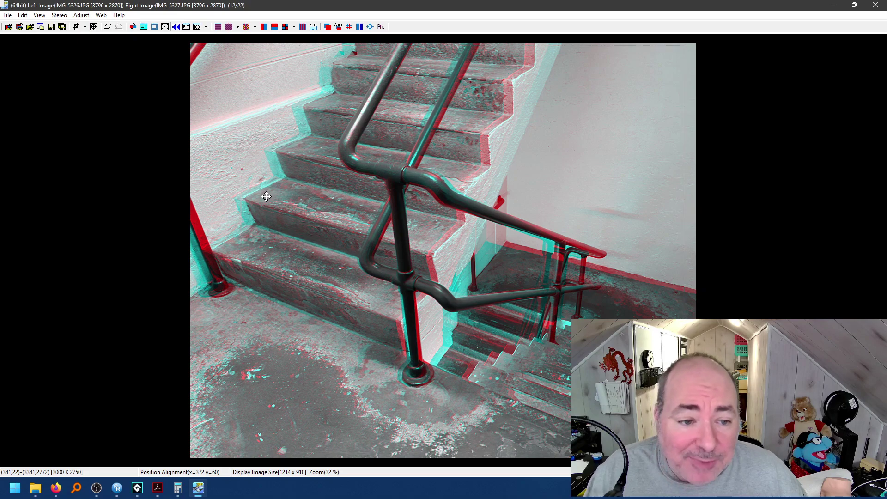
double_click(369, 188)
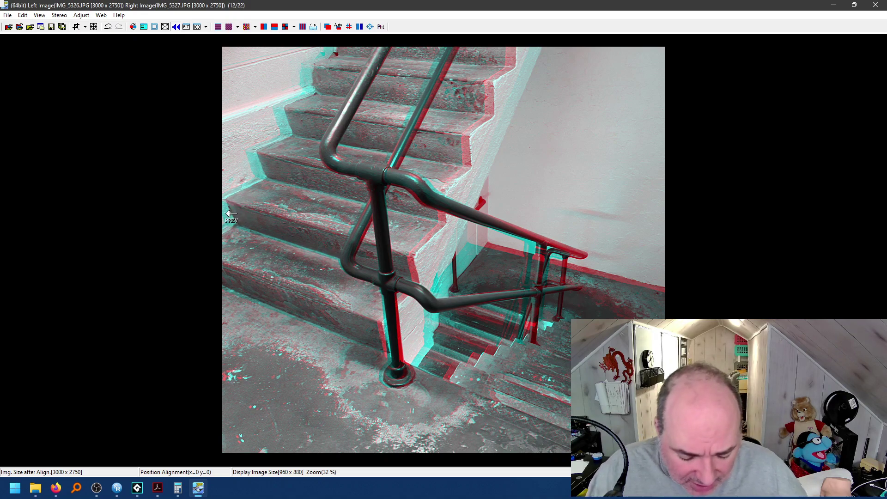
key(alt+a)
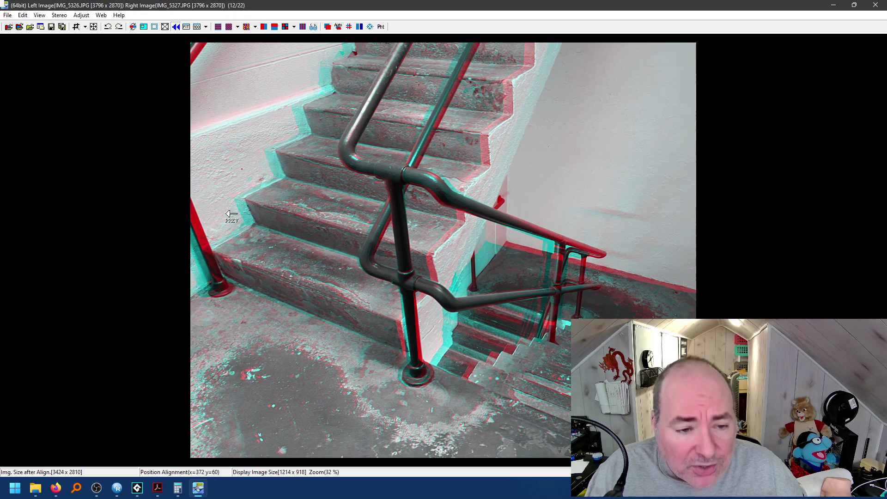
- Crop the anaglyph to 2934 x 2713, excluding the left edge and top
click(76, 28)
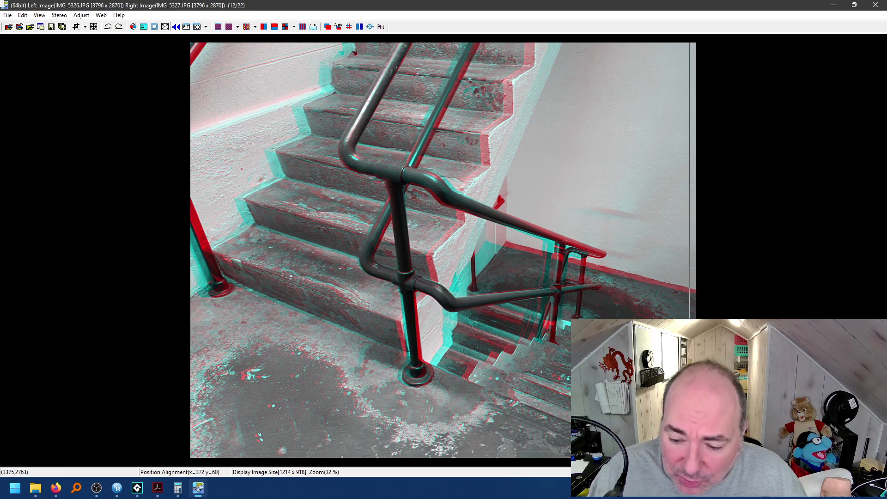
drag(690, 451, 255, 50)
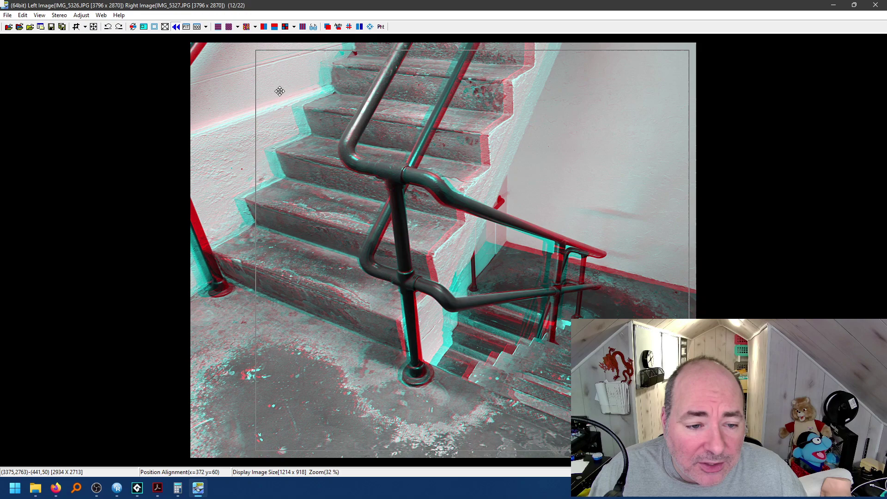
double_click(279, 90)
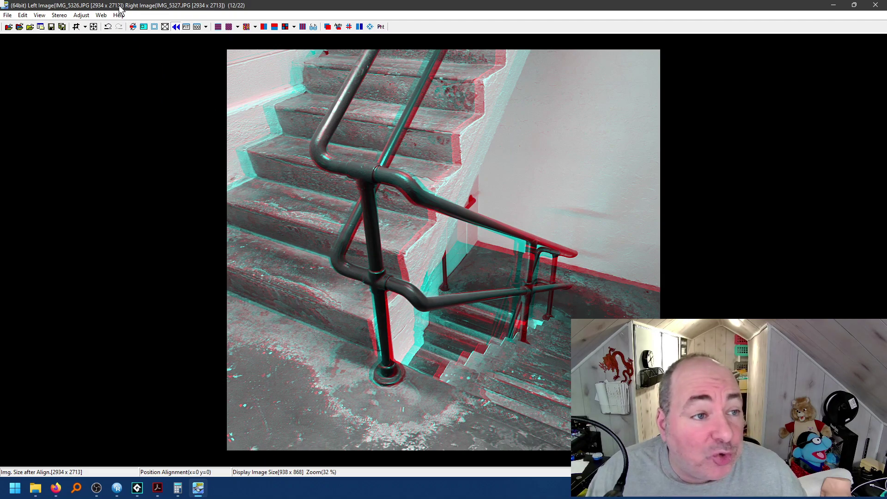
- Re-run Auto alignment on the cropped pair, reusing the previous report files
click(83, 15)
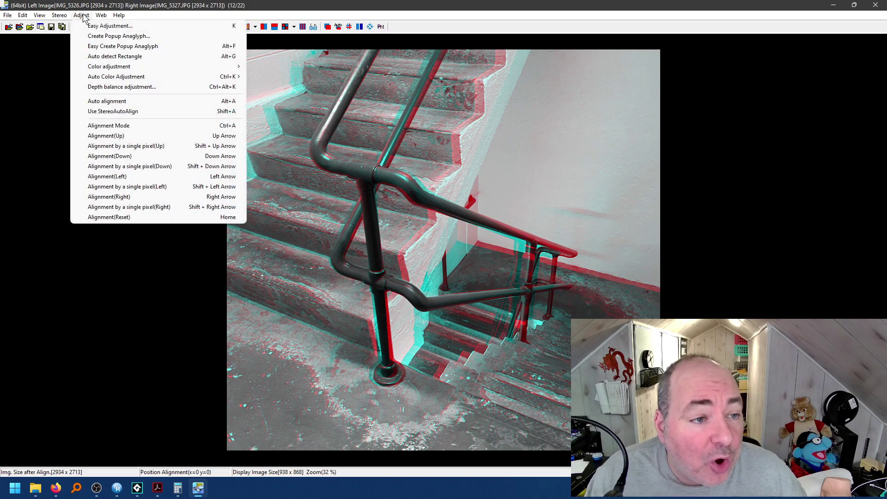
click(132, 103)
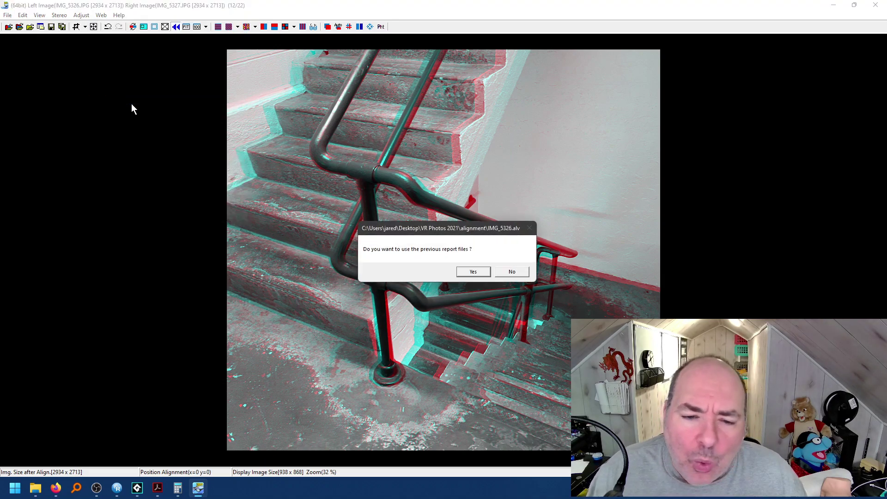
click(474, 275)
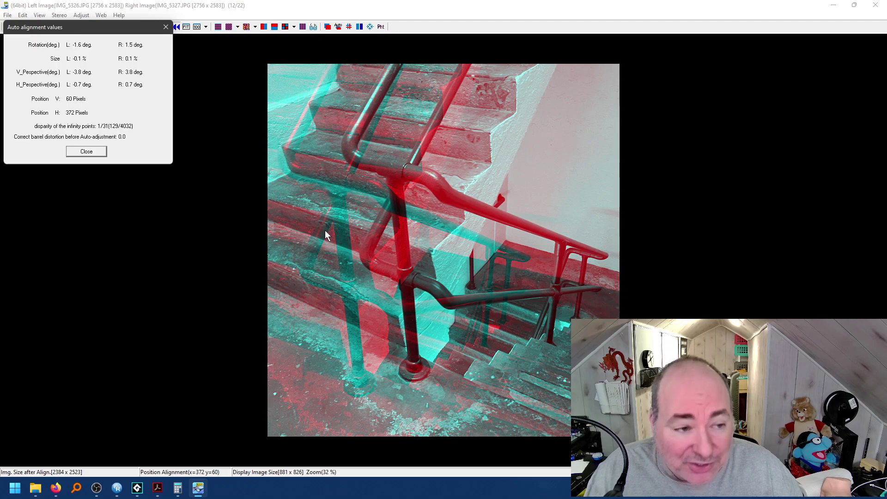
click(84, 153)
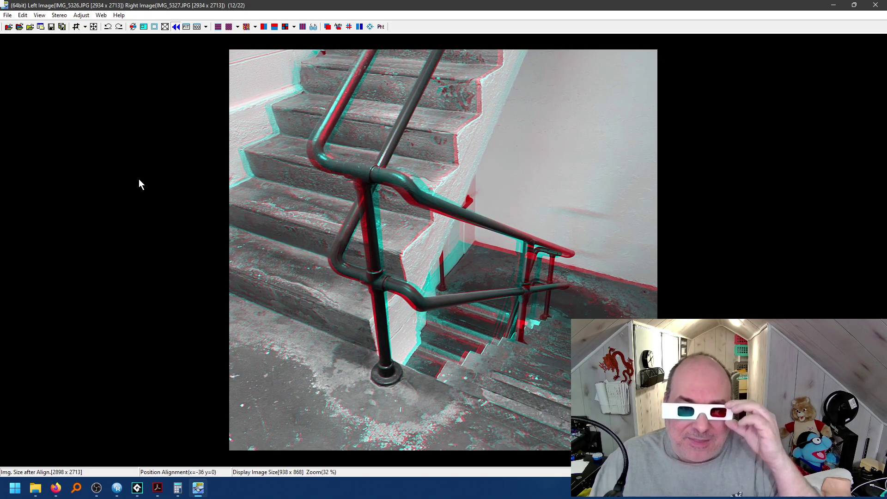
- Re-run Auto alignment with a fresh analysis, giving x=-19 y=1 and a 2913 x 2708 image
click(81, 14)
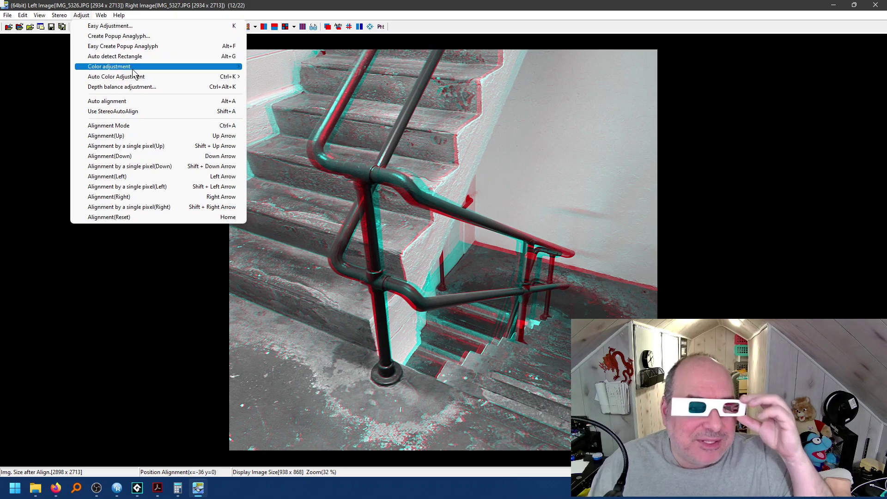
click(137, 101)
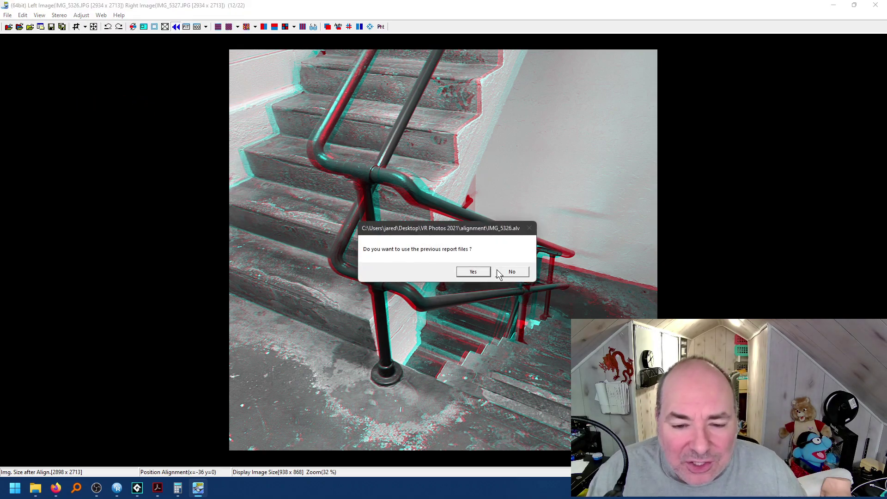
click(512, 272)
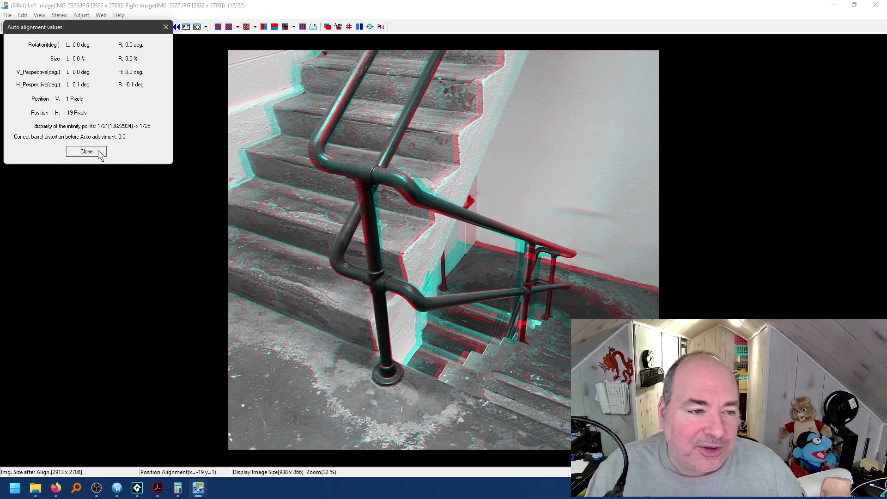
click(98, 154)
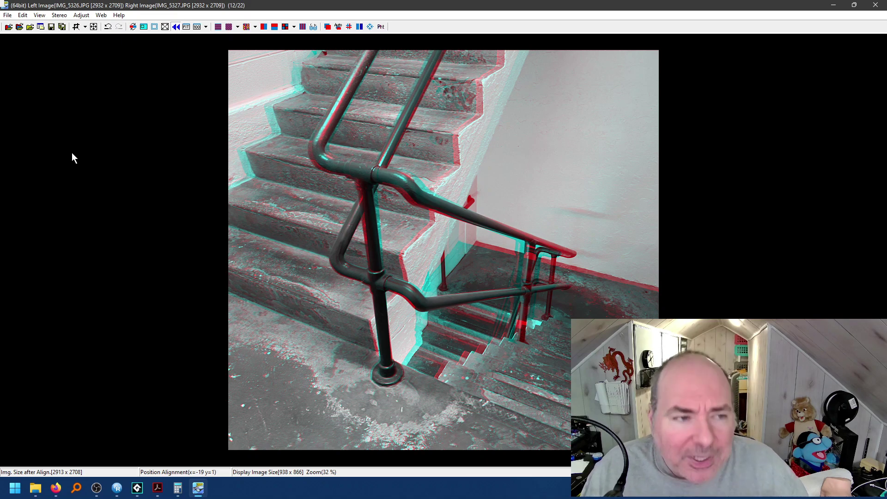
- Save the stereo image as the JPEG file Bendis-Stairs-ANA.JPG in VR Photos 2021
click(8, 14)
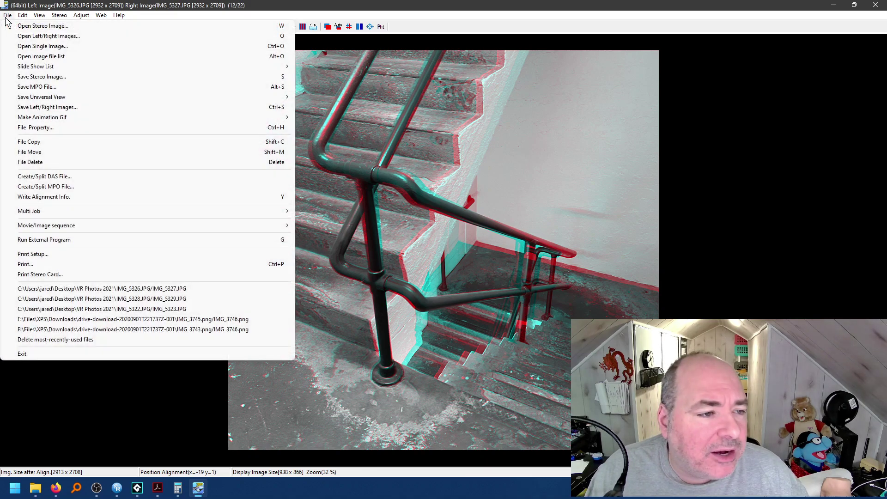
click(37, 77)
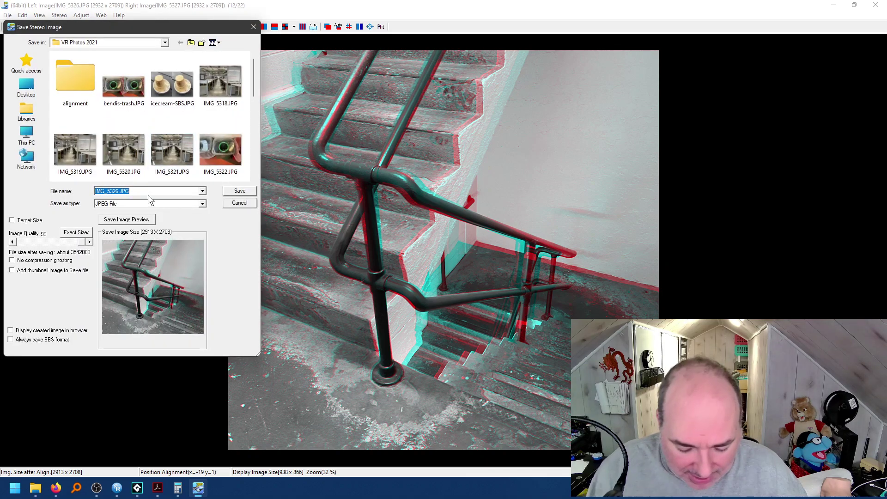
text(STair)
key(BackSpace)
key(BackSpace)
key(BackSpace)
key(BackSpace)
key(BackSpace)
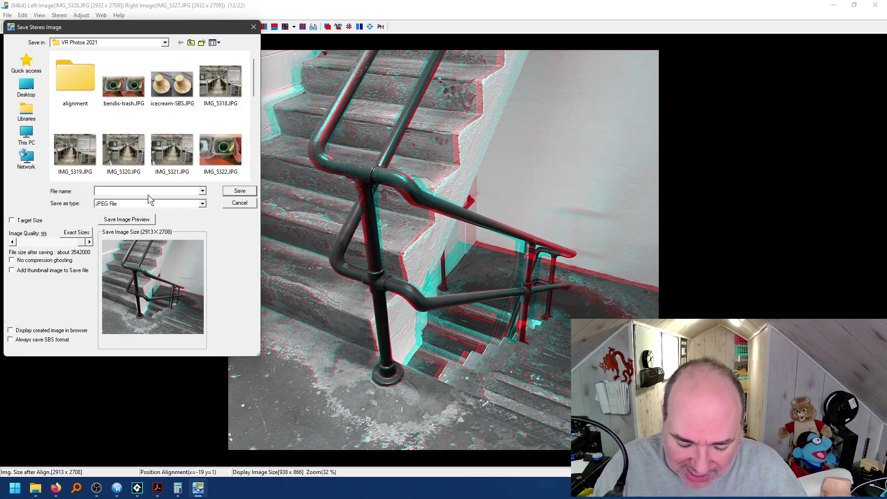
text(Bendi)
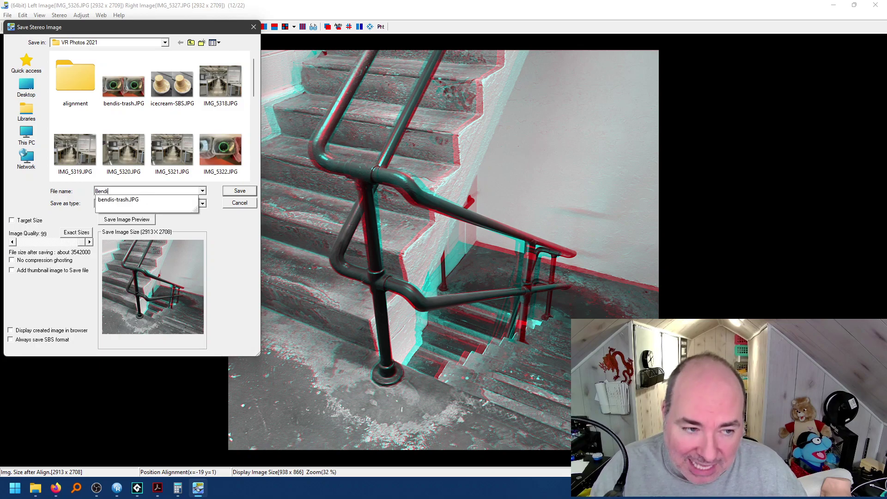
text(s-Stairs)
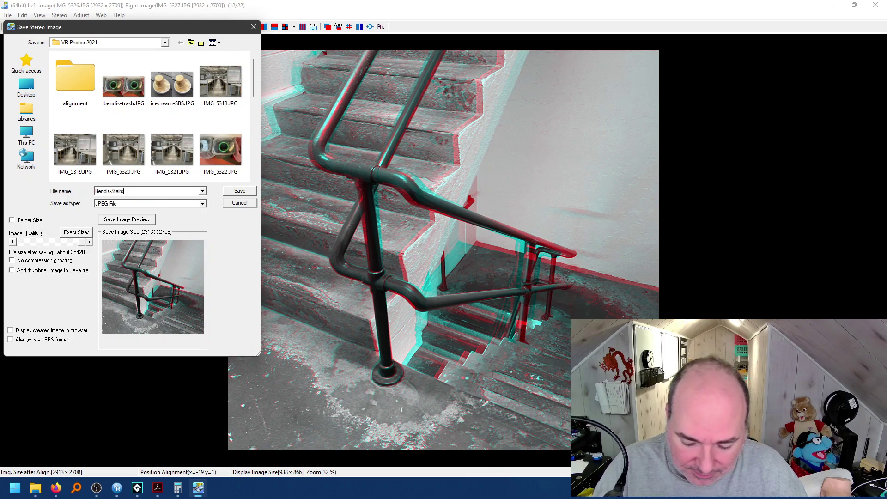
text(-ANA)
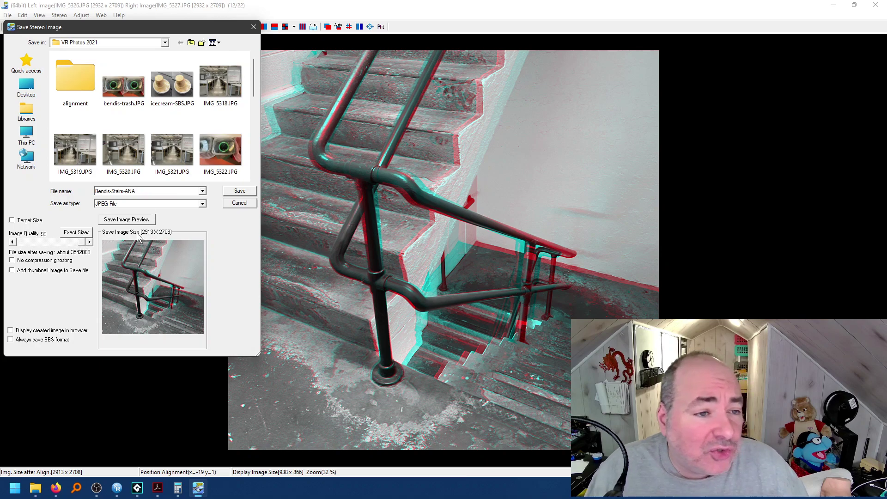
click(237, 191)
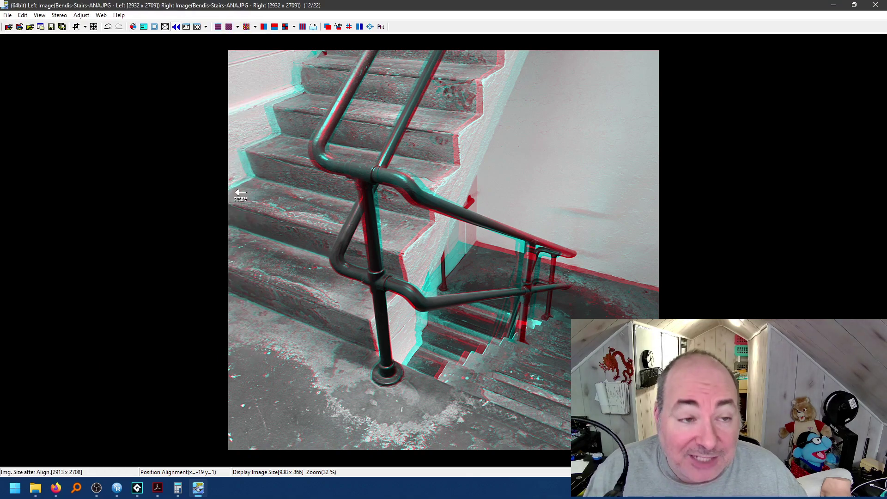
click(62, 17)
mouse_move(100, 68)
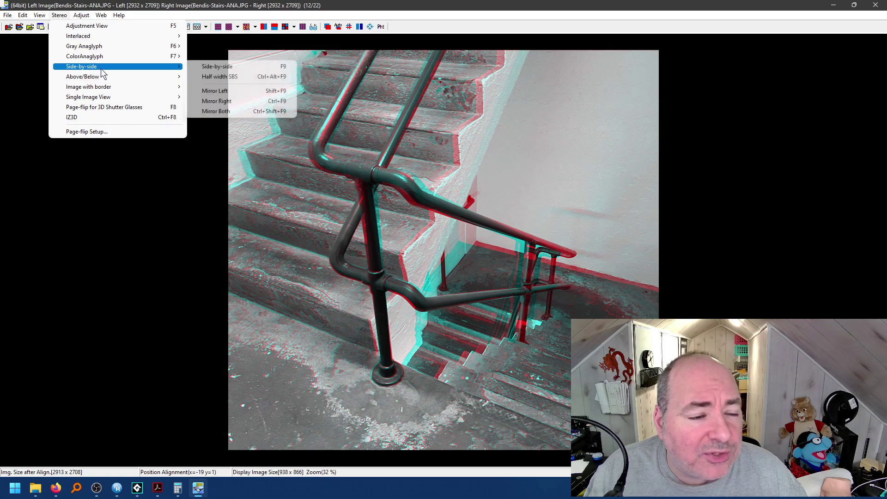
click(198, 67)
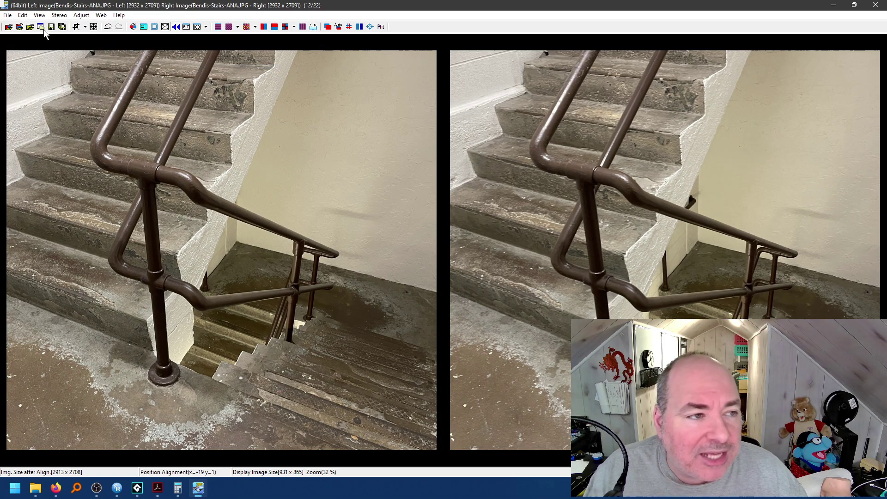
click(8, 16)
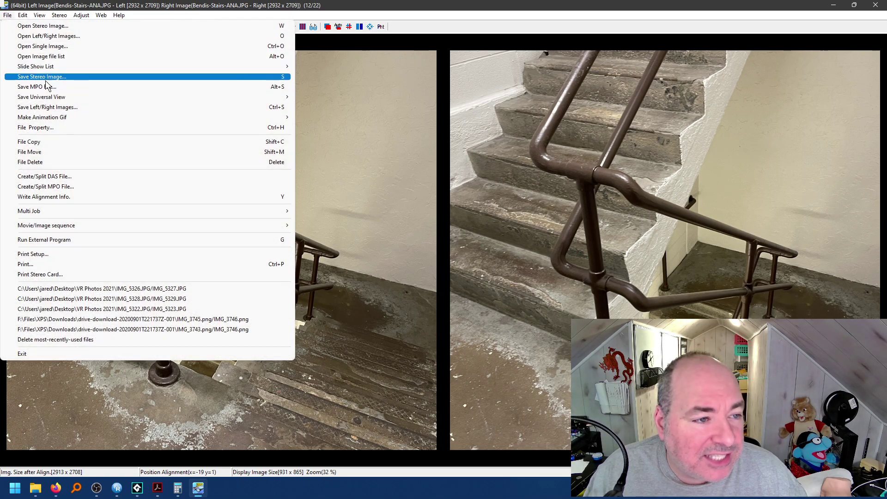
click(46, 77)
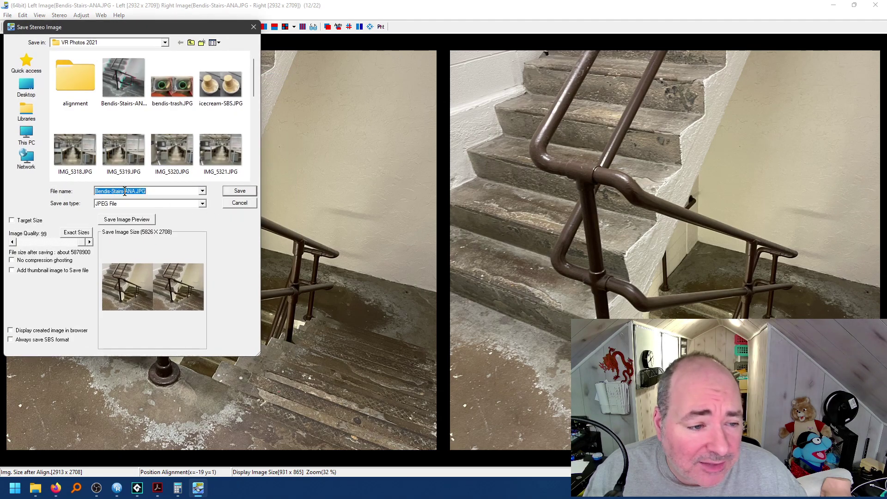
click(125, 191)
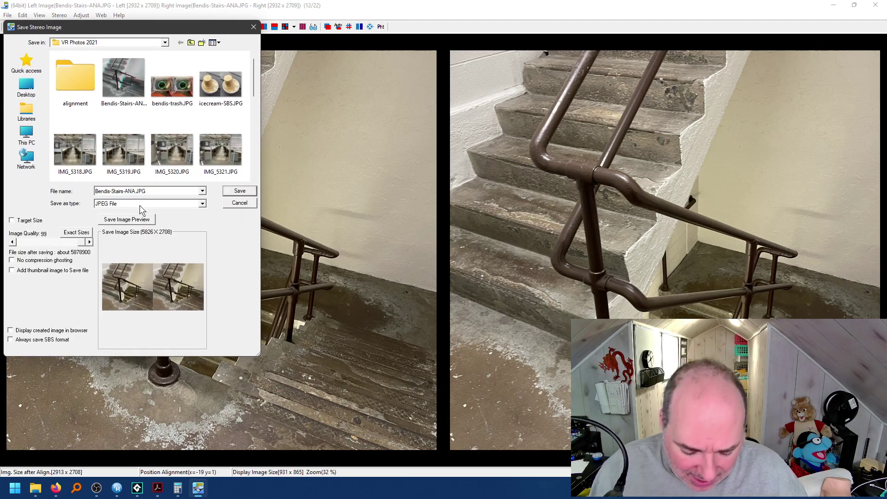
key(Delete)
key(Delete)
text(SBS)
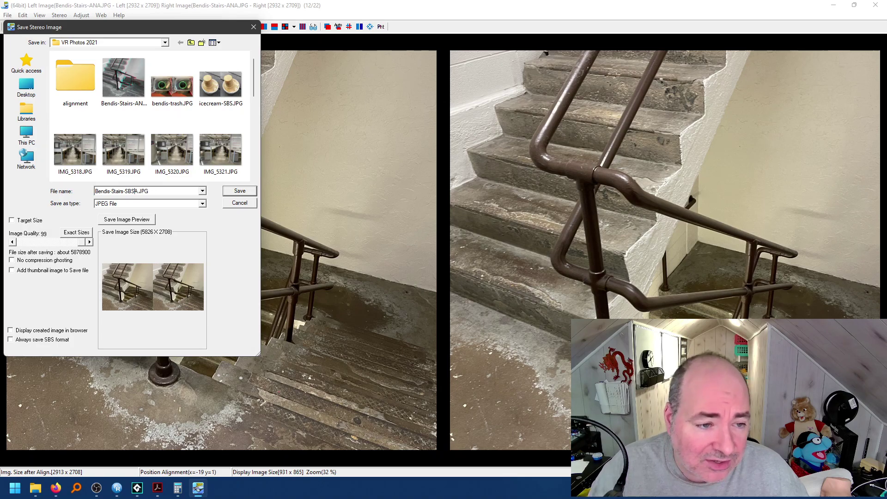
key(Return)
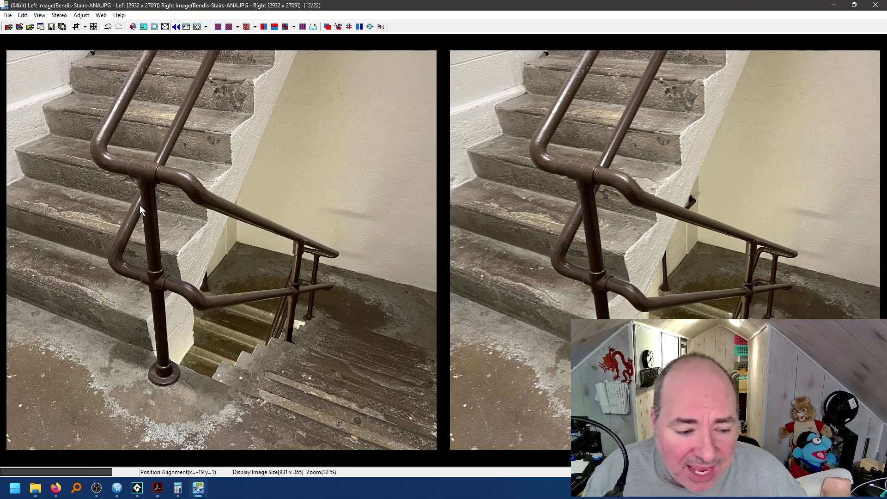
mouse_move(35, 488)
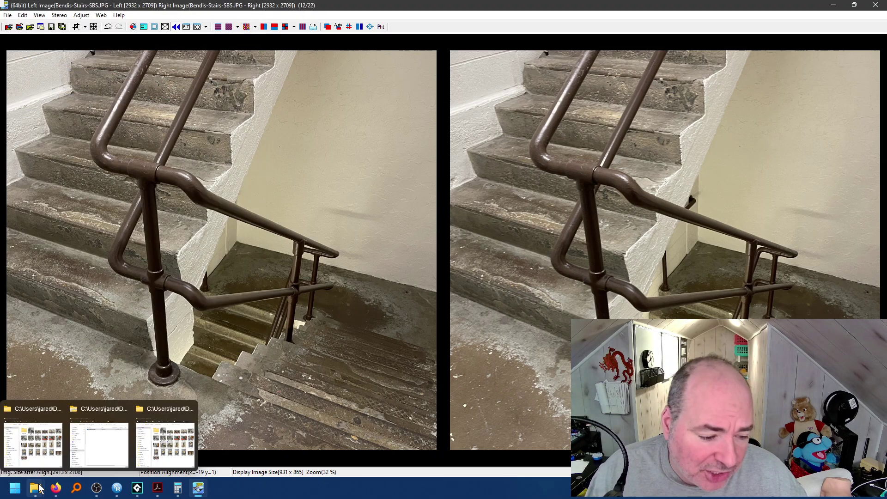
- From the VR Photos 2021 folder, view the 5826 x 2708 Bendis-Stairs-SBS.JPG, then close the viewer
click(163, 454)
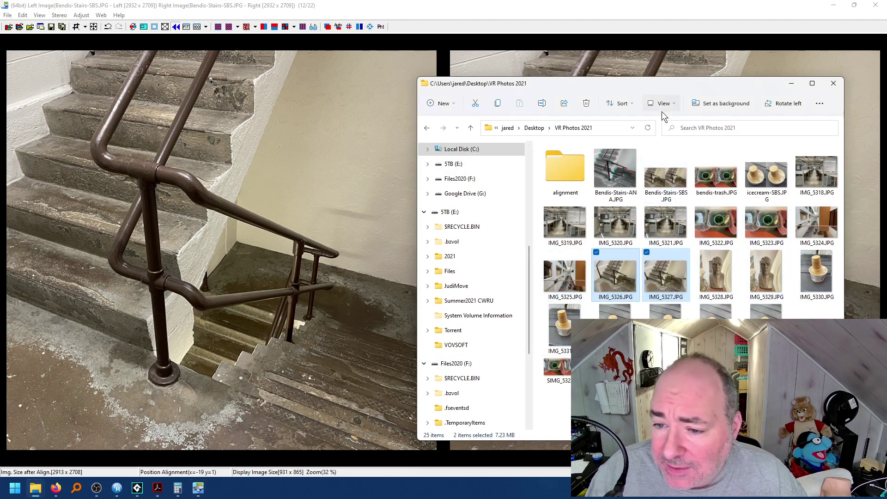
click(615, 176)
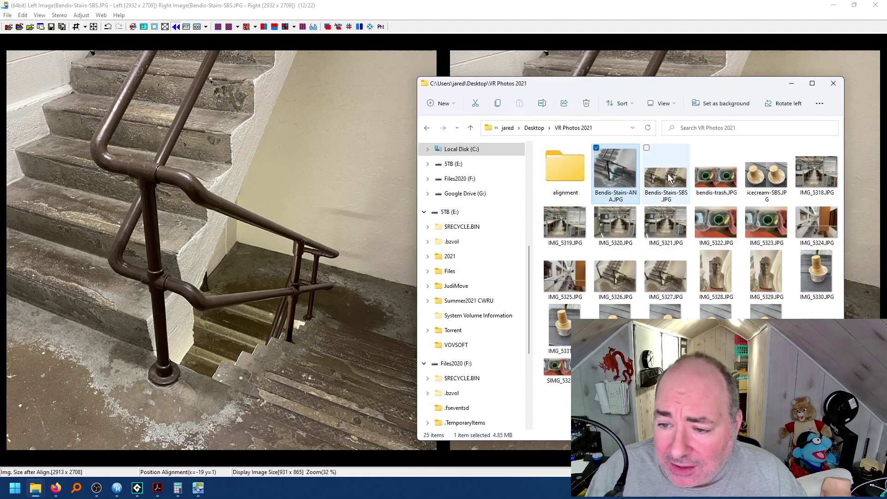
click(671, 177)
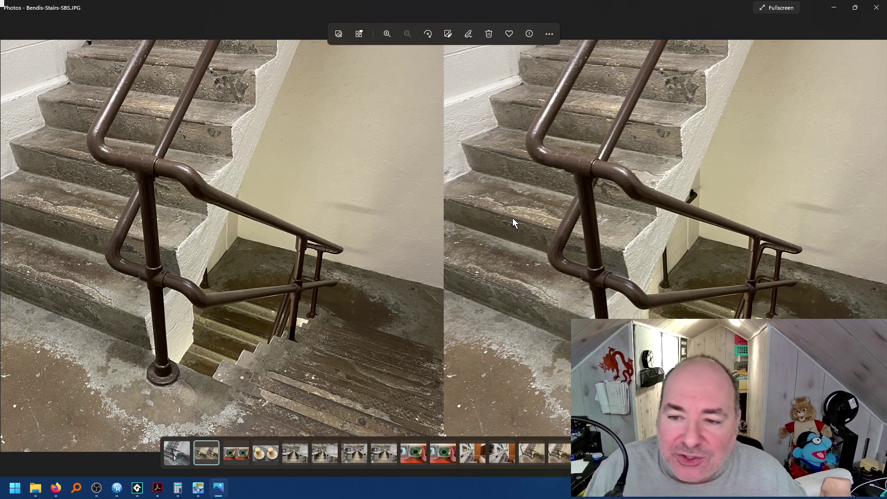
click(876, 8)
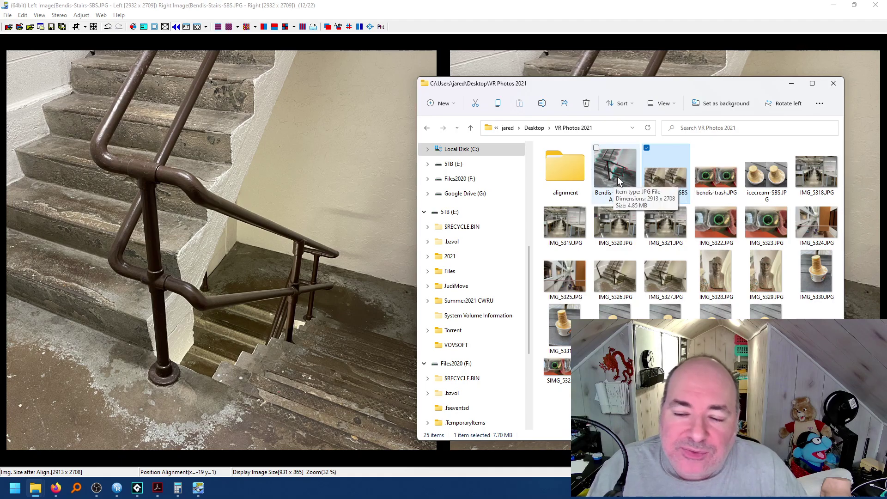
- Return to StereoPhoto Maker and fit both 2932 x 2709 stairwell views to the window
click(572, 15)
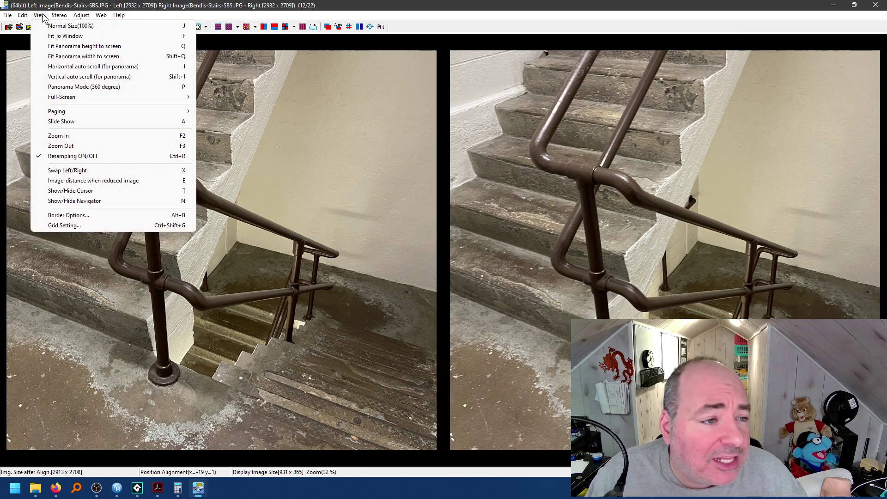
click(89, 144)
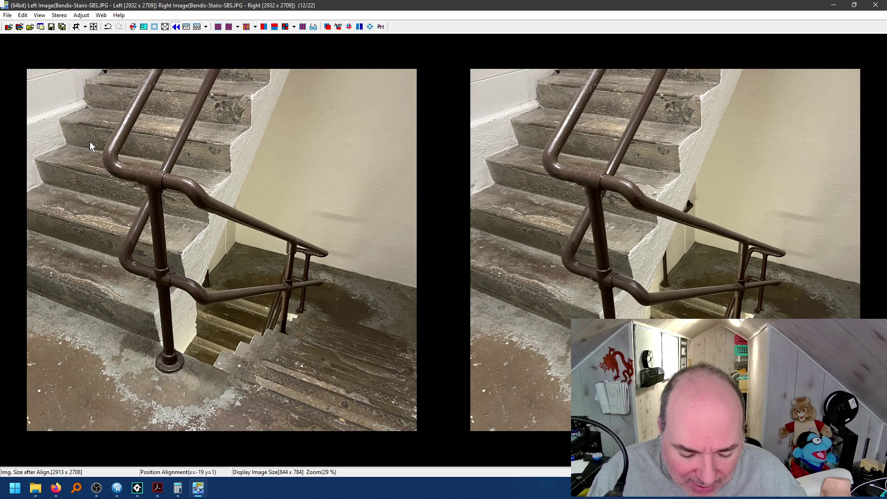
scroll(90, 142, down, 3)
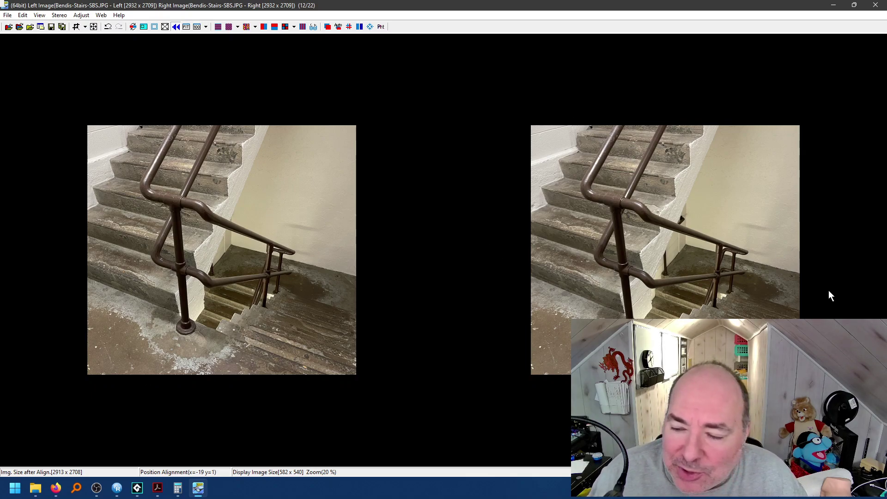
click(39, 15)
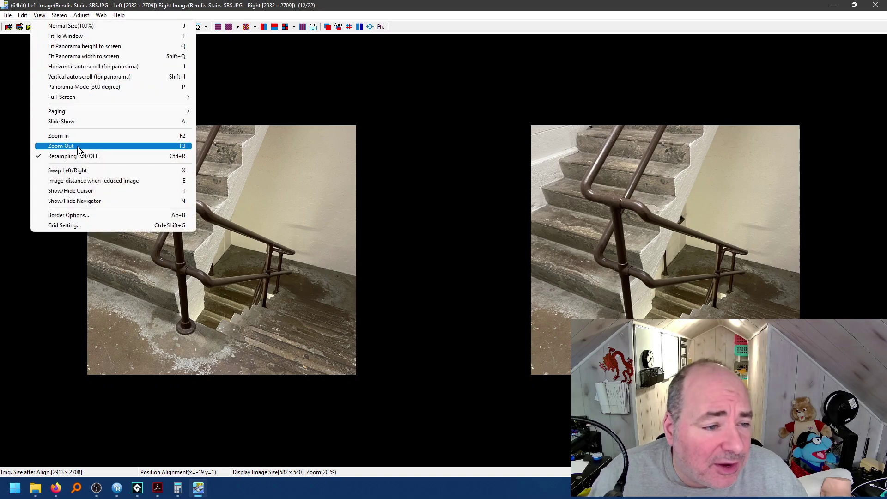
click(85, 135)
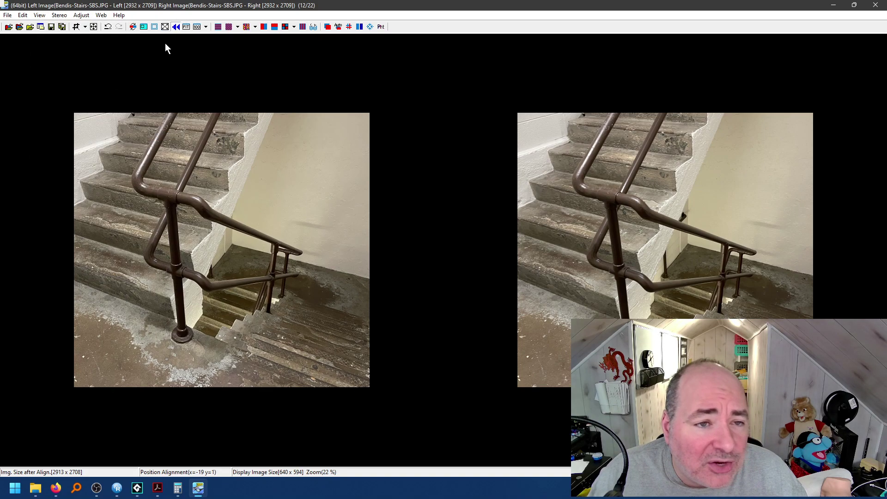
click(187, 26)
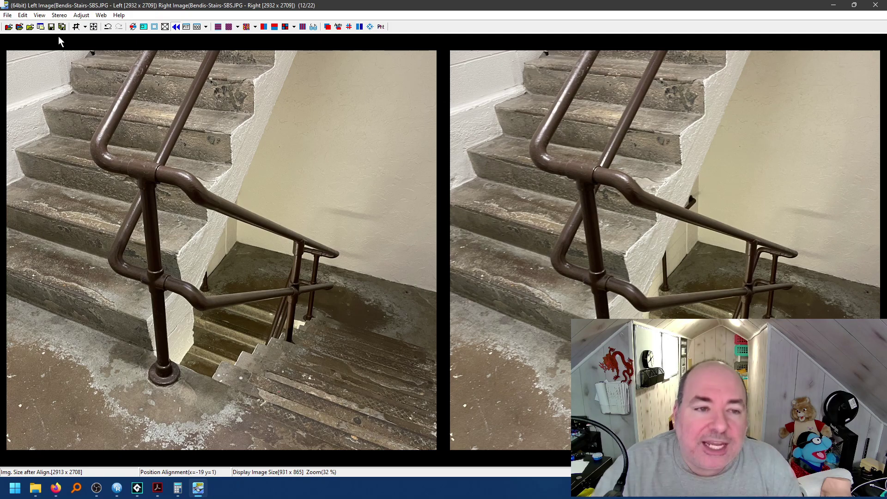
- Change the border width from 100 to 200 with fusion dots kept on, and save the border setting
click(43, 16)
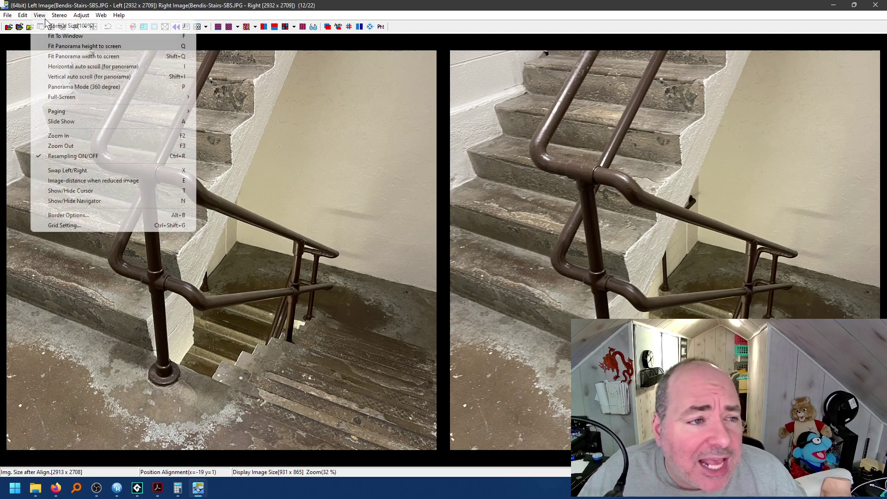
mouse_move(60, 19)
mouse_move(89, 87)
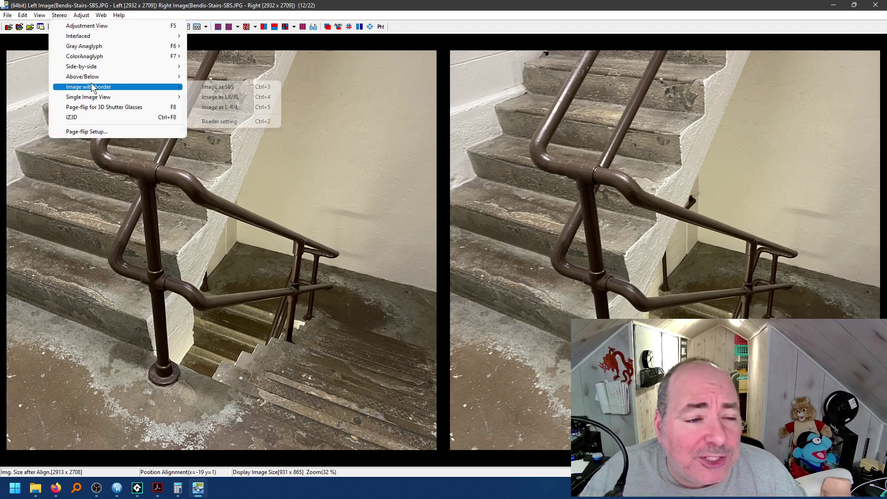
click(213, 122)
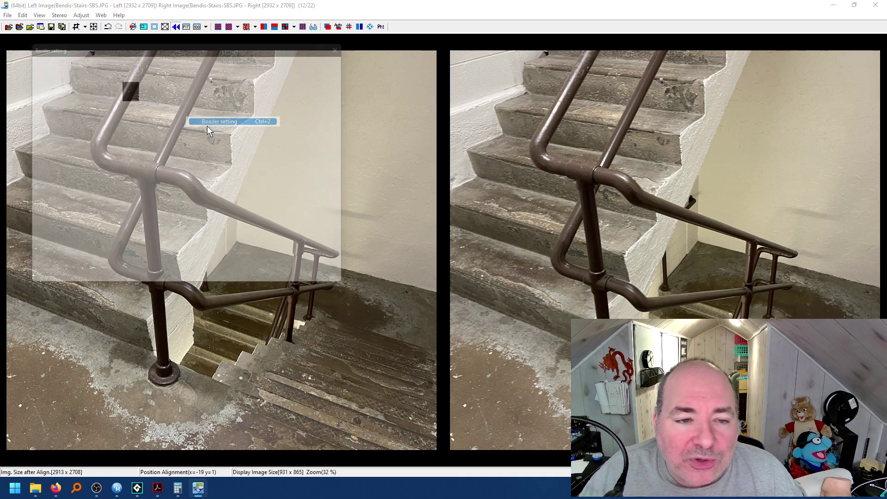
drag(114, 42, 482, 138)
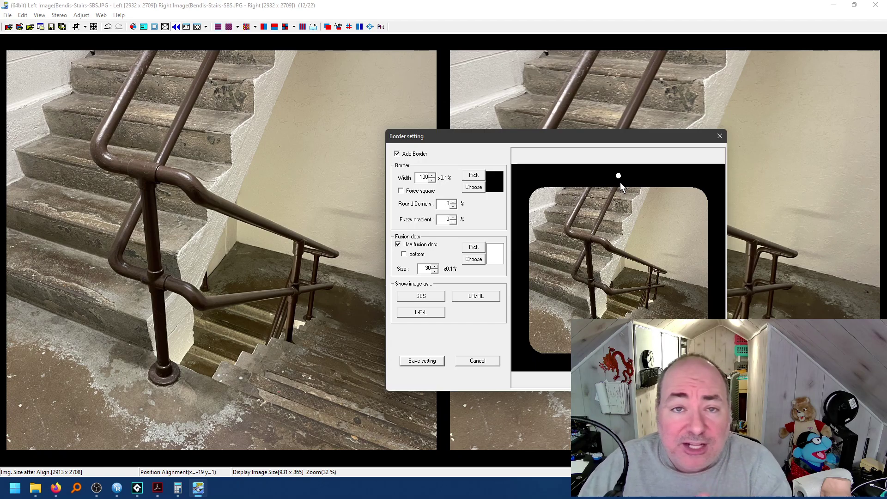
click(399, 244)
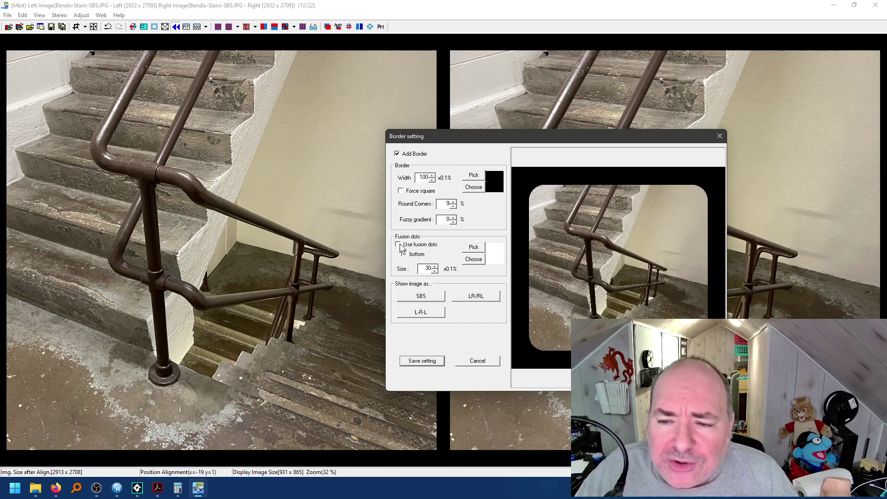
click(399, 245)
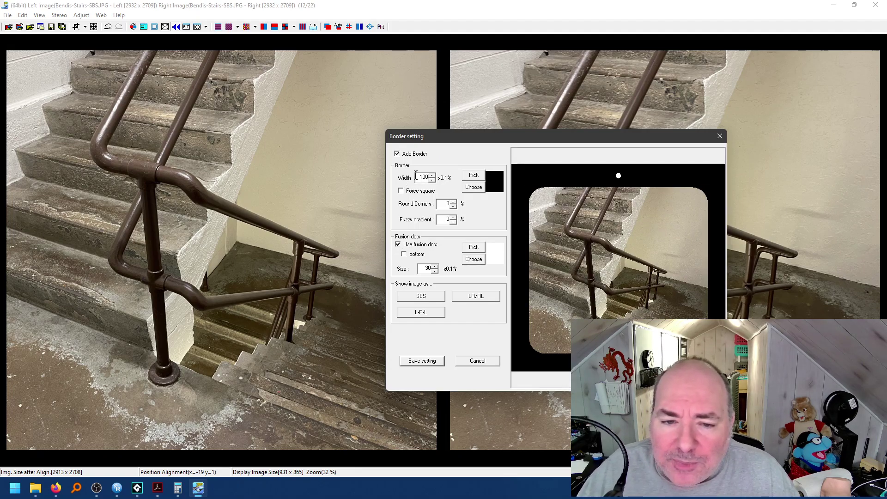
double_click(422, 177)
text(200)
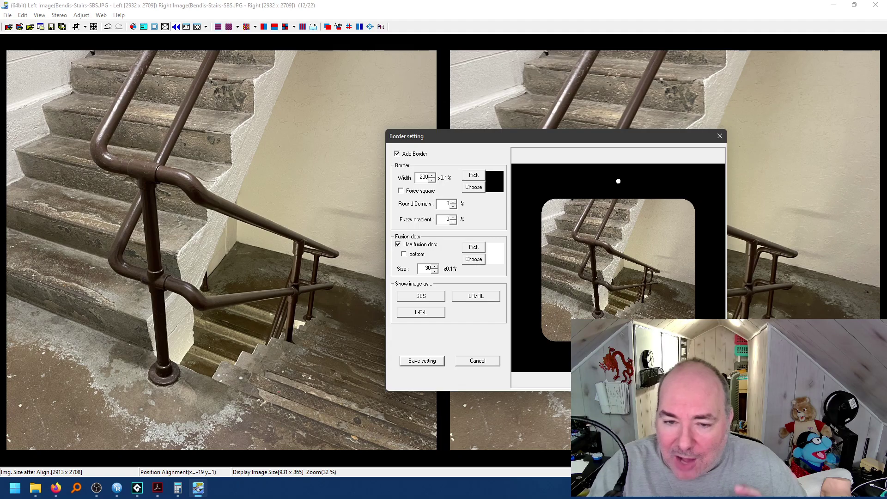
click(422, 361)
- Show the stereo pair side by side with the rounded black border and fusion dots
click(59, 15)
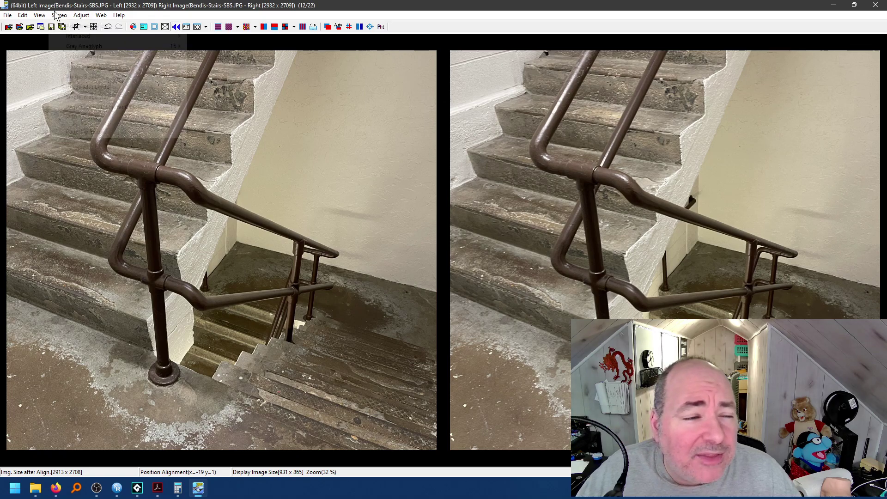
mouse_move(80, 100)
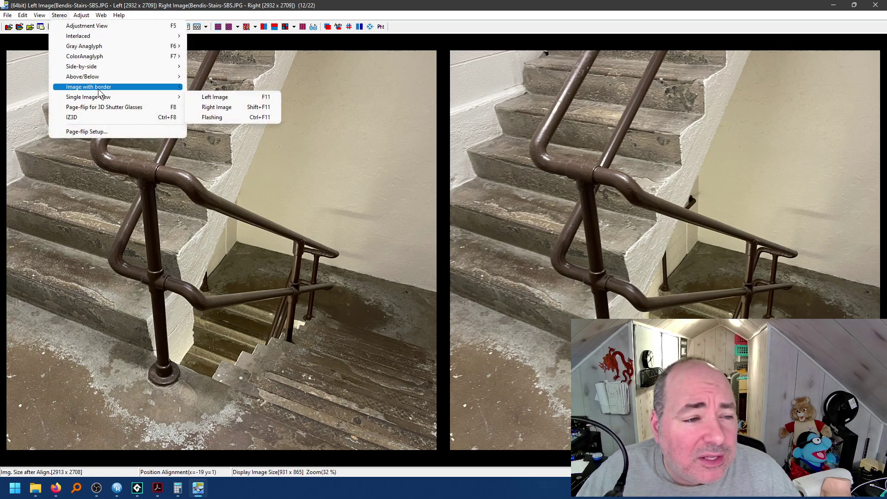
mouse_move(108, 87)
click(220, 88)
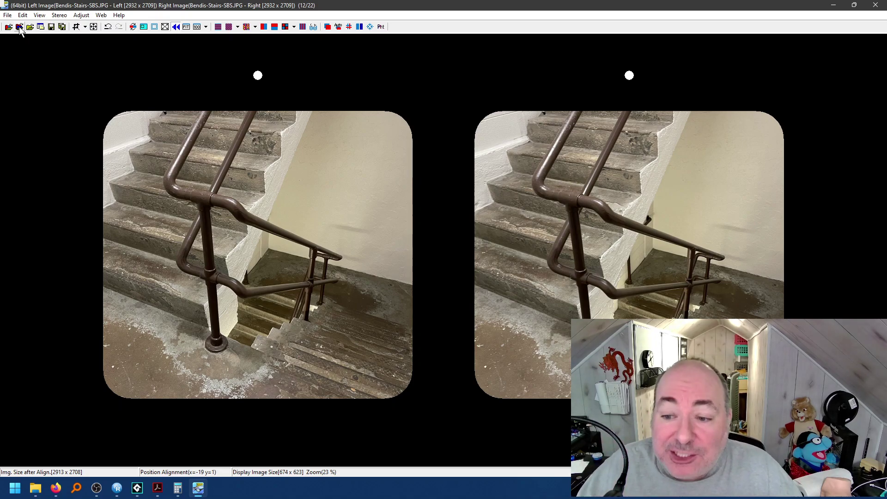
- Save the bordered image as a new JPEG, adding '-boarder' after Bendis-Stairs-SBS in the name
click(9, 15)
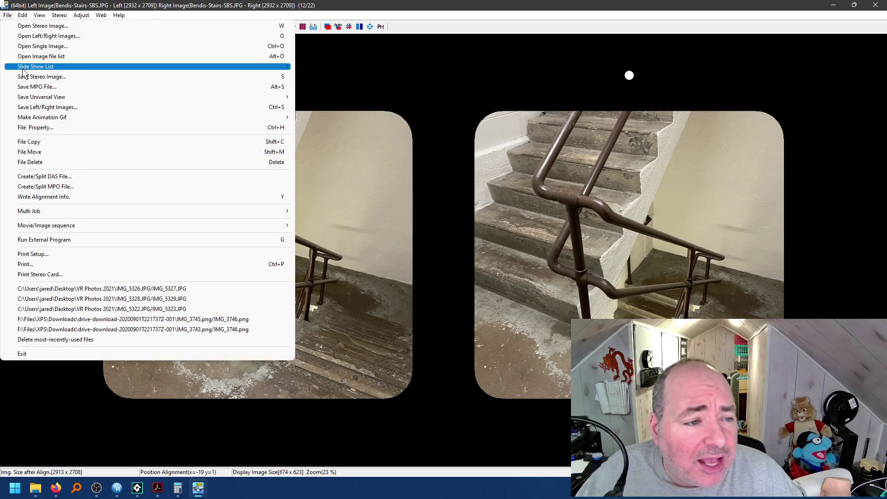
click(38, 78)
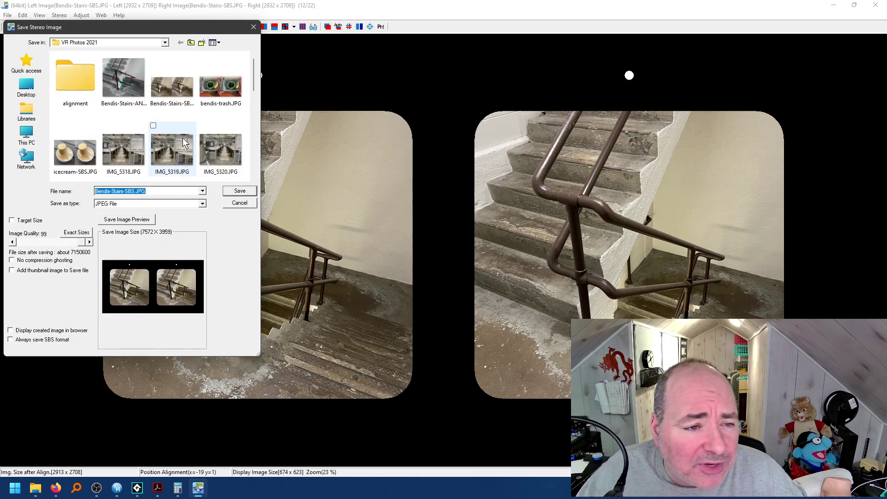
click(172, 86)
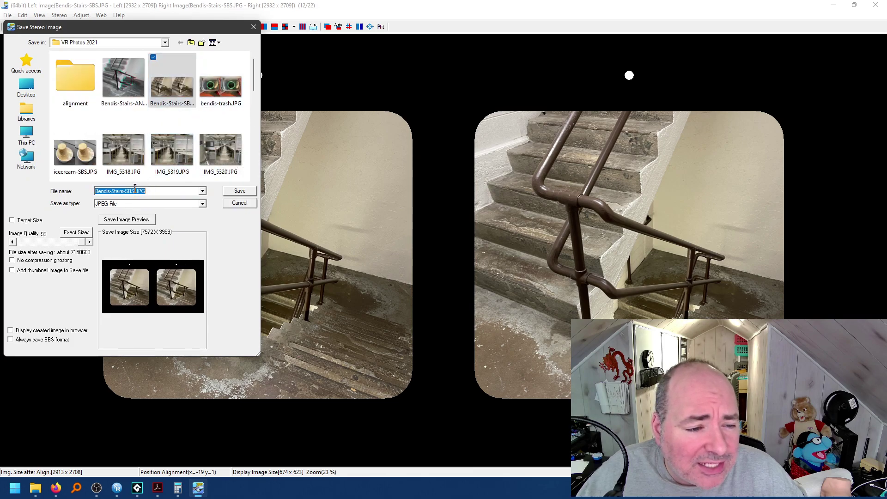
click(135, 191)
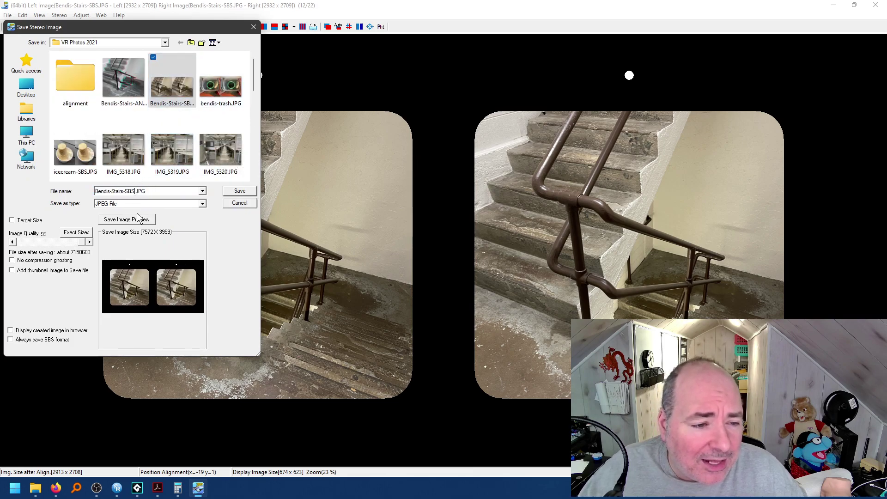
text(-boarder)
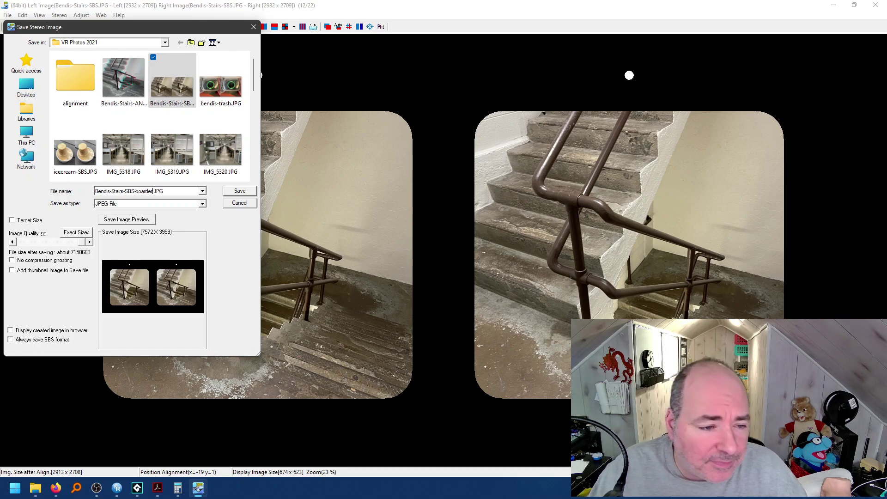
key(Return)
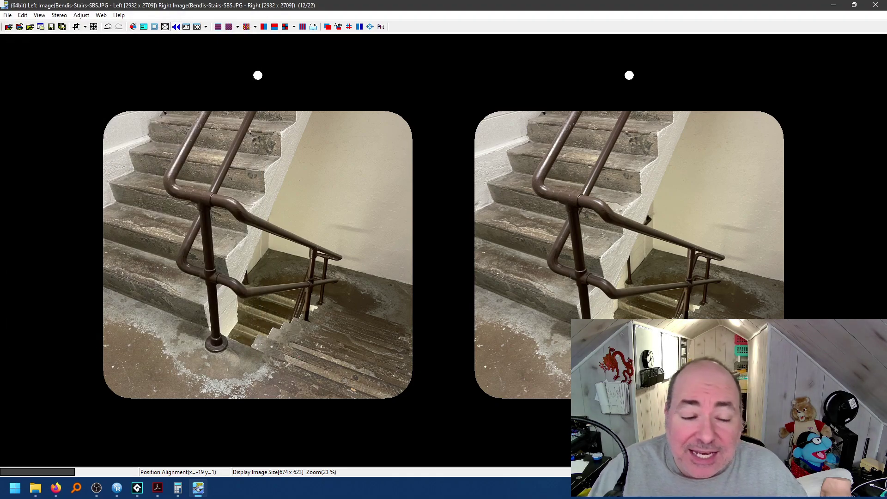